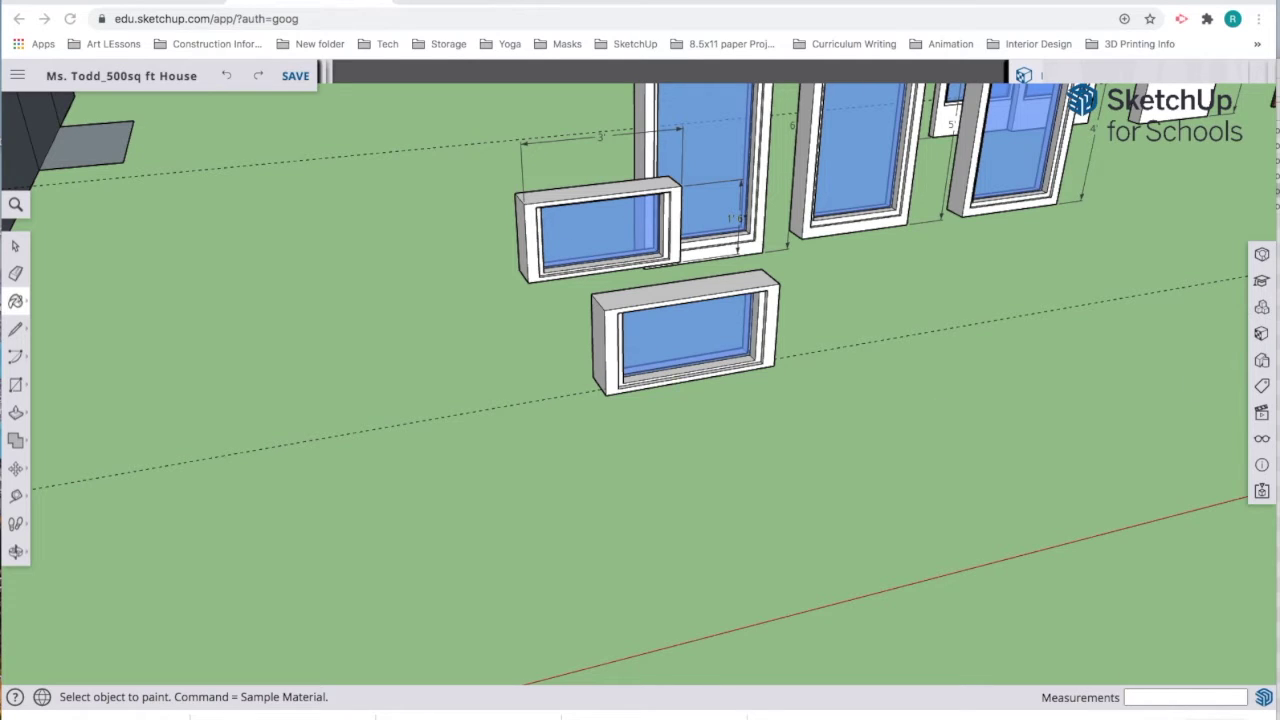
Step: Browse the Colors swatches in the Materials library and pick dark gray as the paint
left_click(1262, 334)
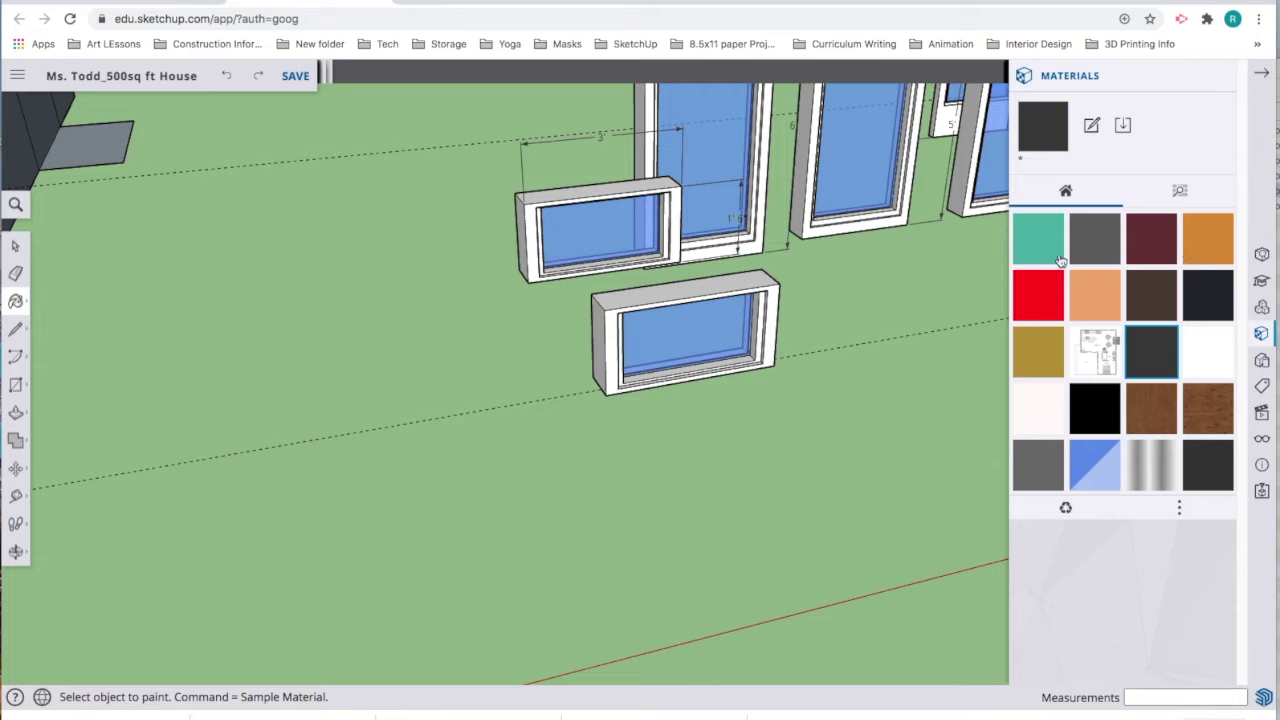
left_click(1180, 192)
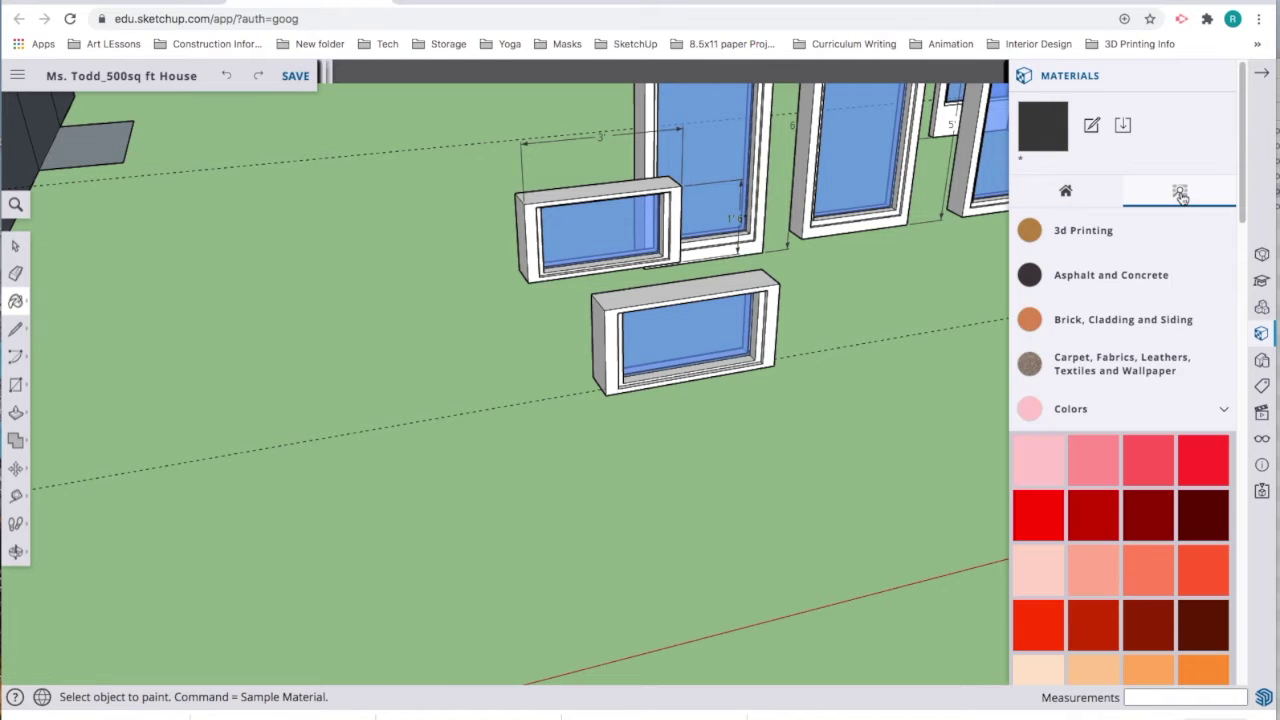
scroll(1134, 491, "down", 1)
scroll(1134, 491, "down", 1)
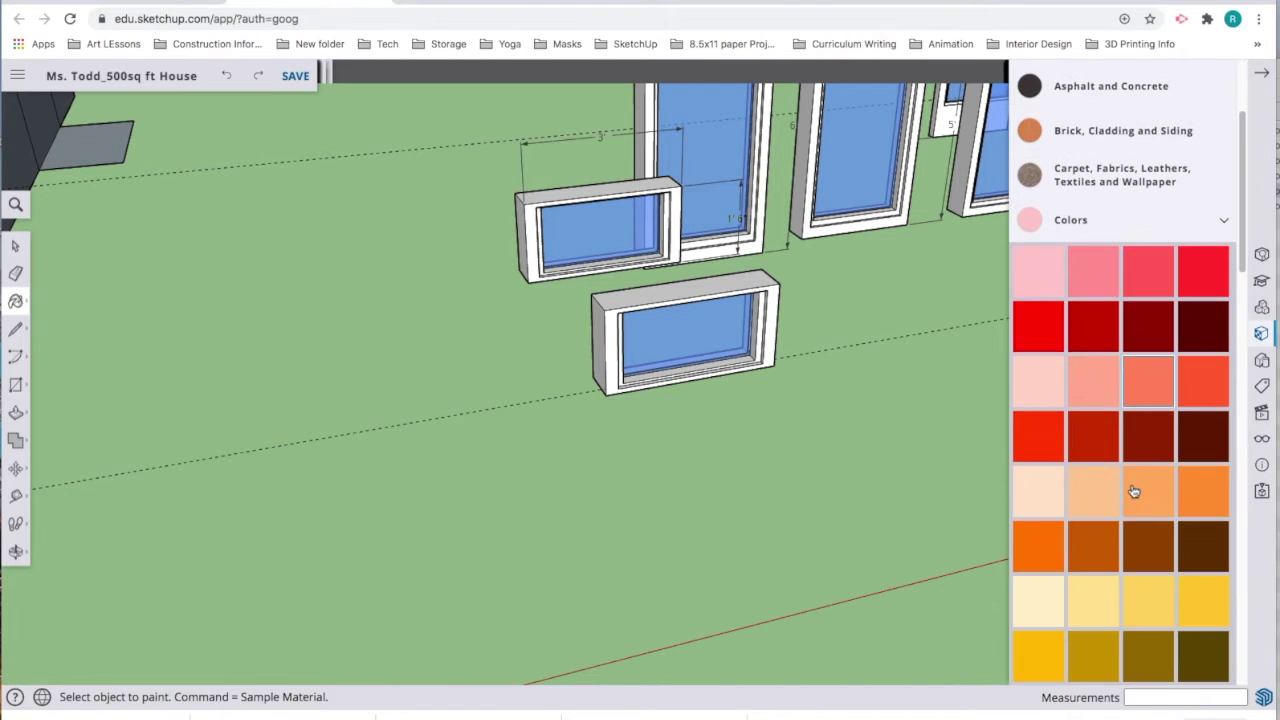
scroll(1134, 491, "up", 2)
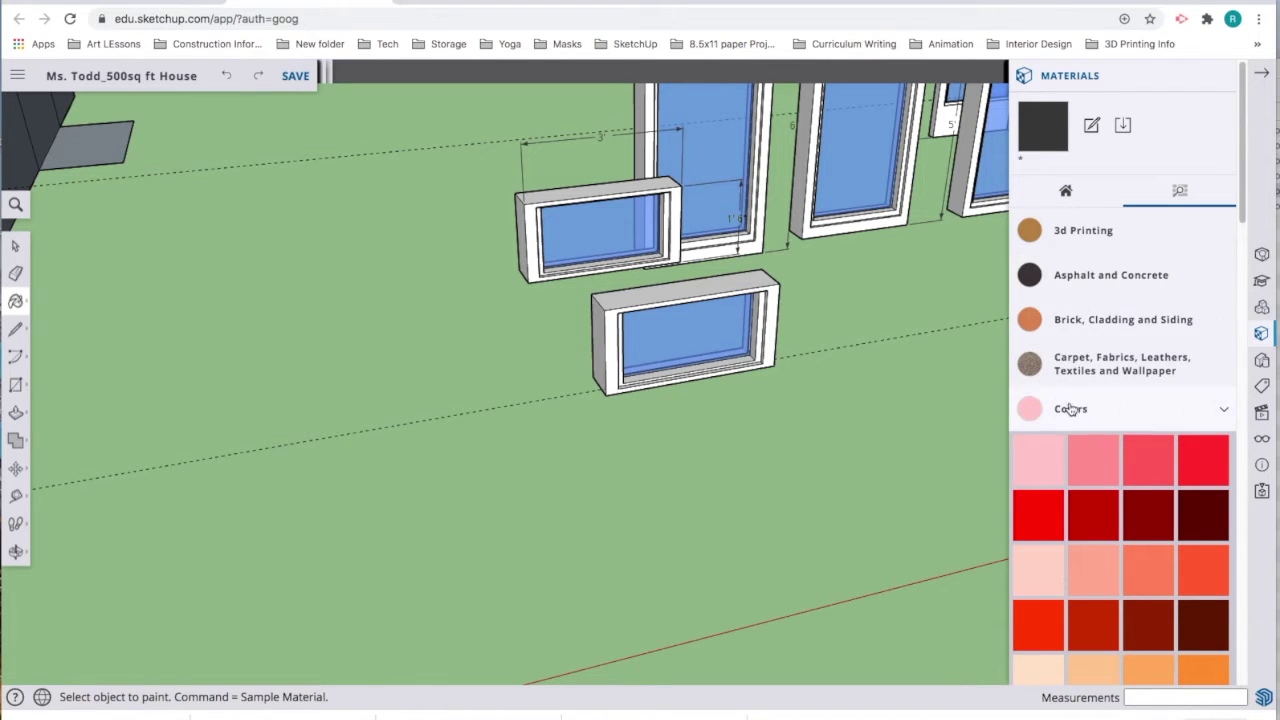
scroll(1110, 370, "down", 10)
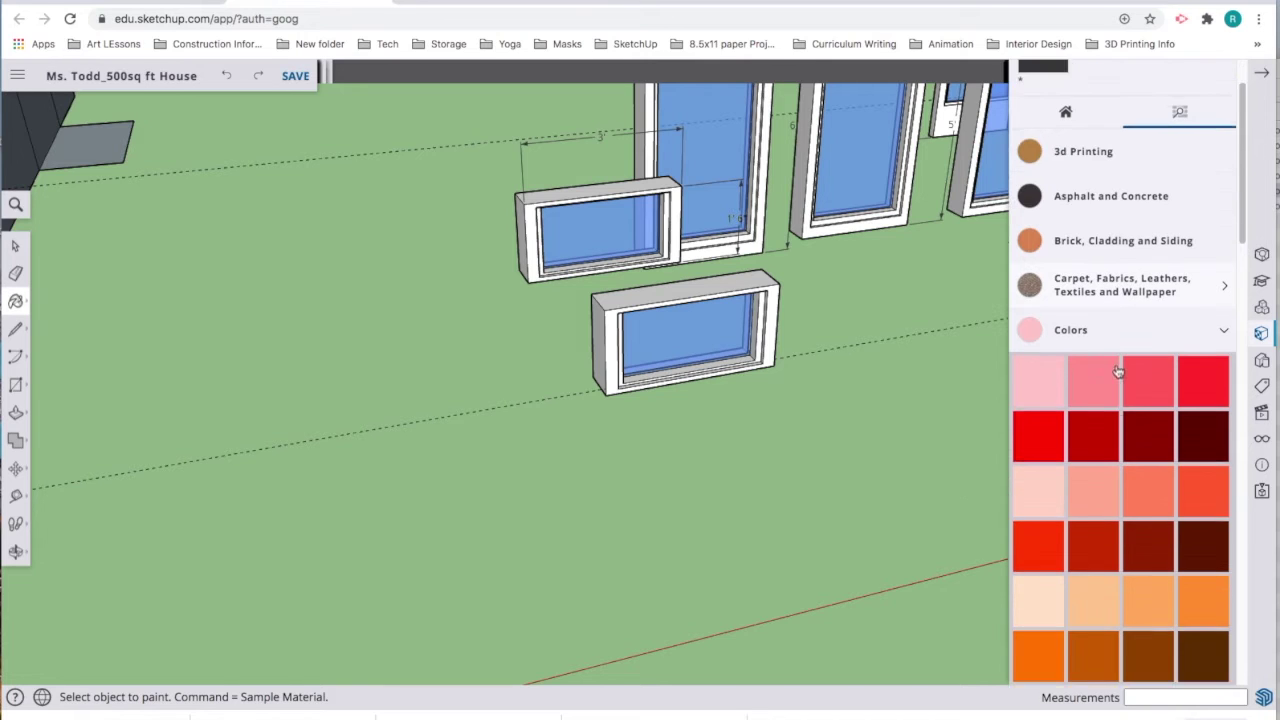
scroll(1118, 370, "down", 5)
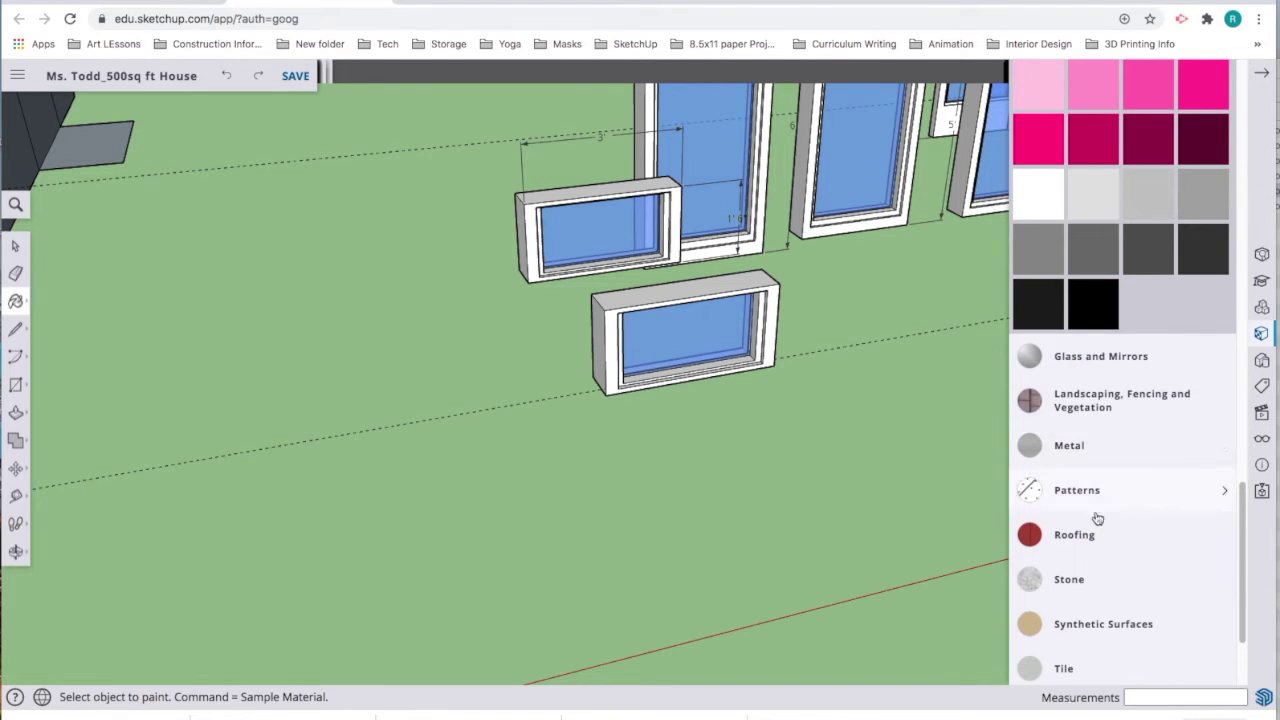
scroll(1114, 513, "down", 1)
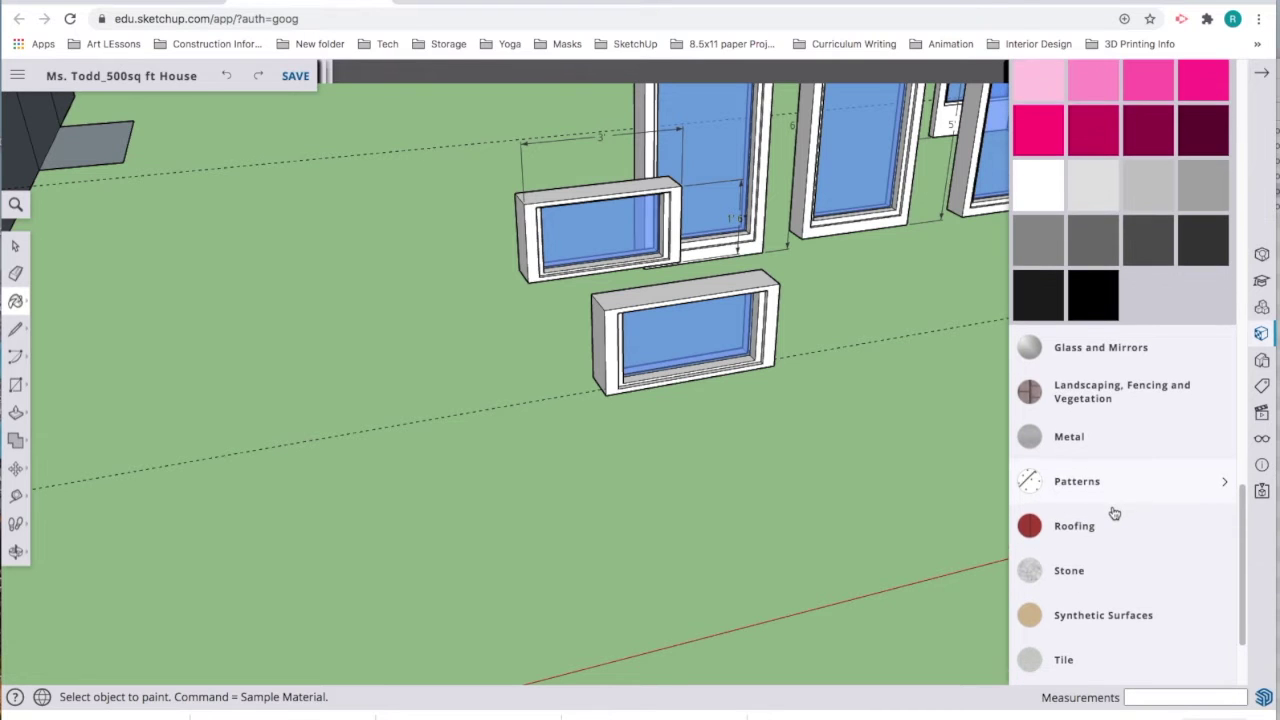
scroll(1114, 513, "up", 10)
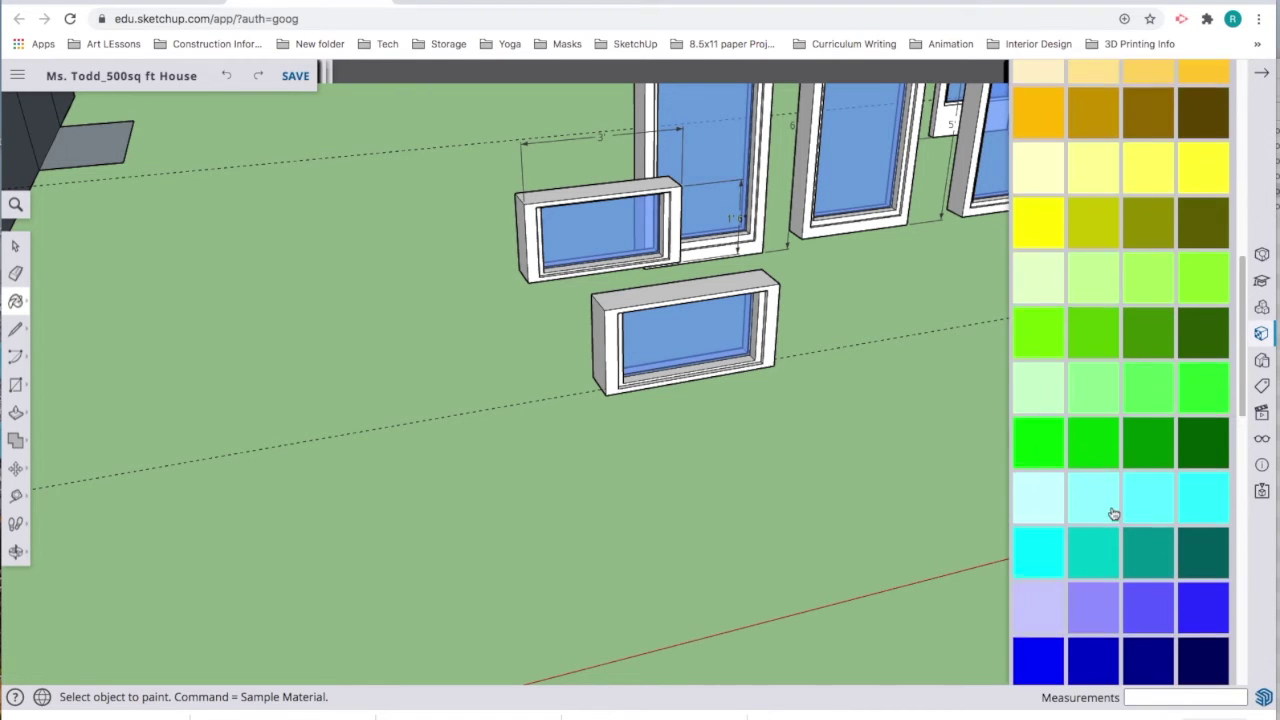
scroll(1113, 514, "up", 4)
scroll(1113, 514, "down", 12)
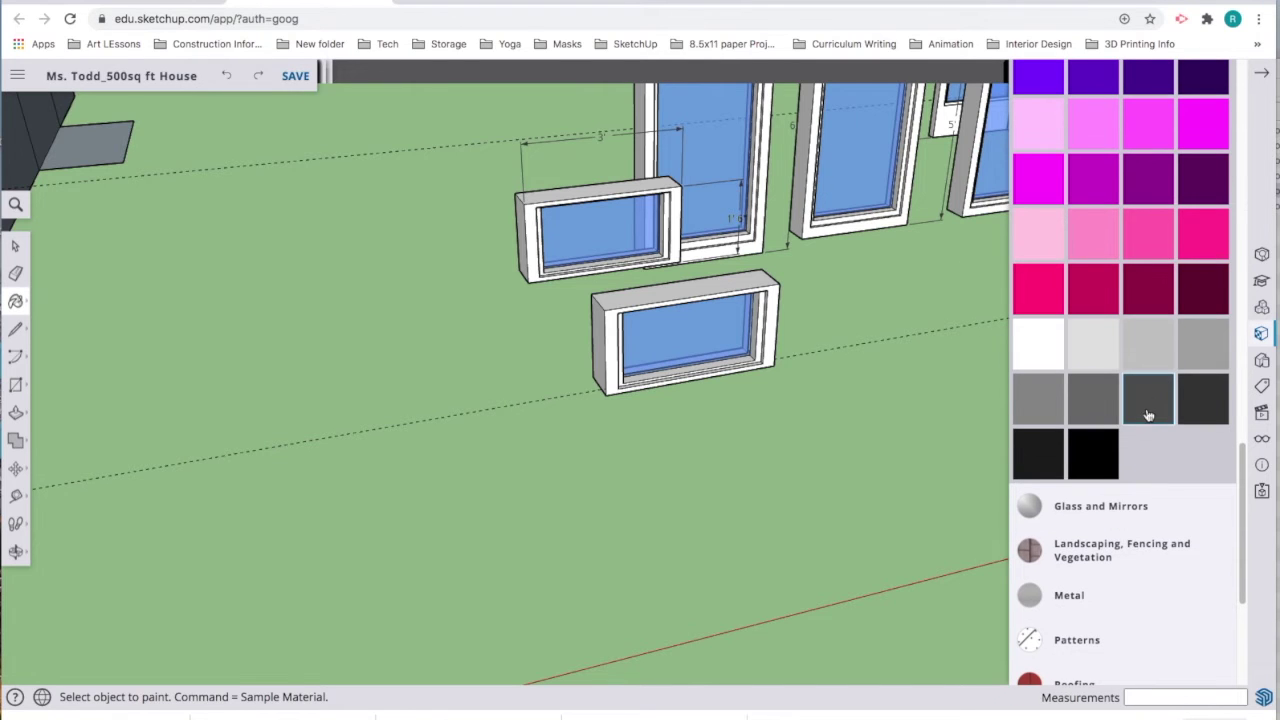
left_click(1150, 413)
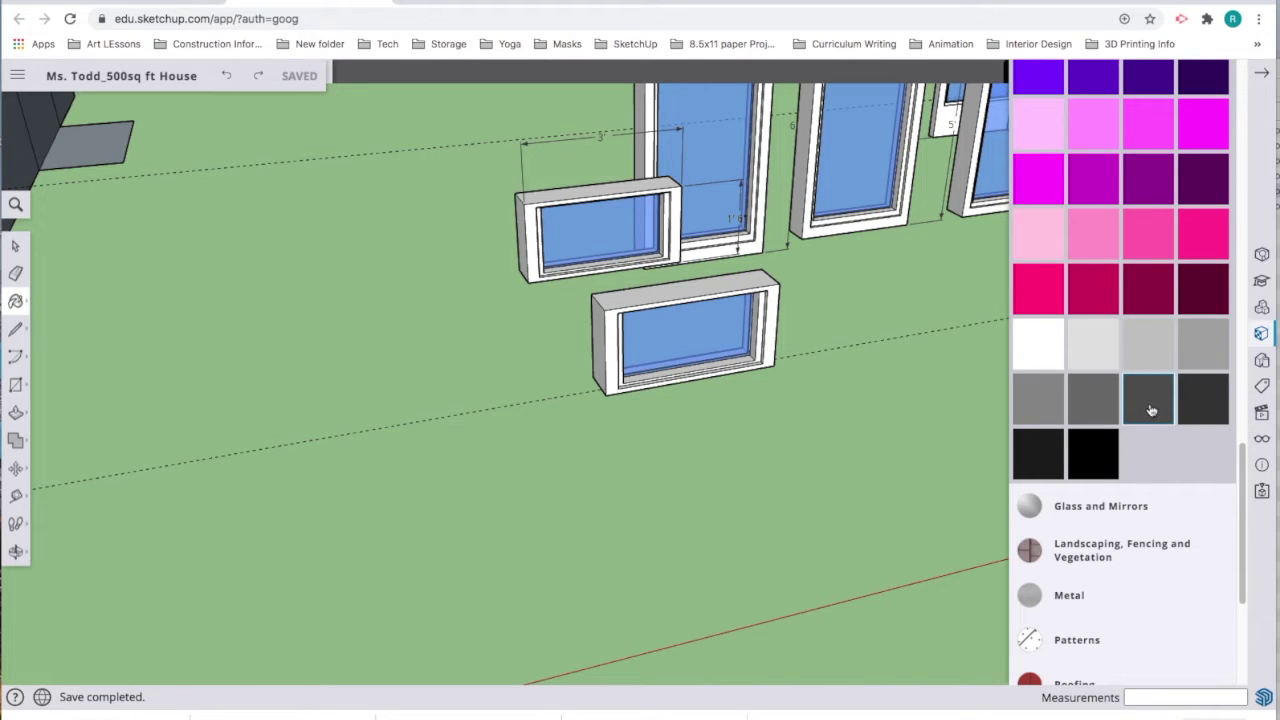
Step: Paint the lower horizontal window's frame dark gray and close the Materials panel
left_click(737, 273)
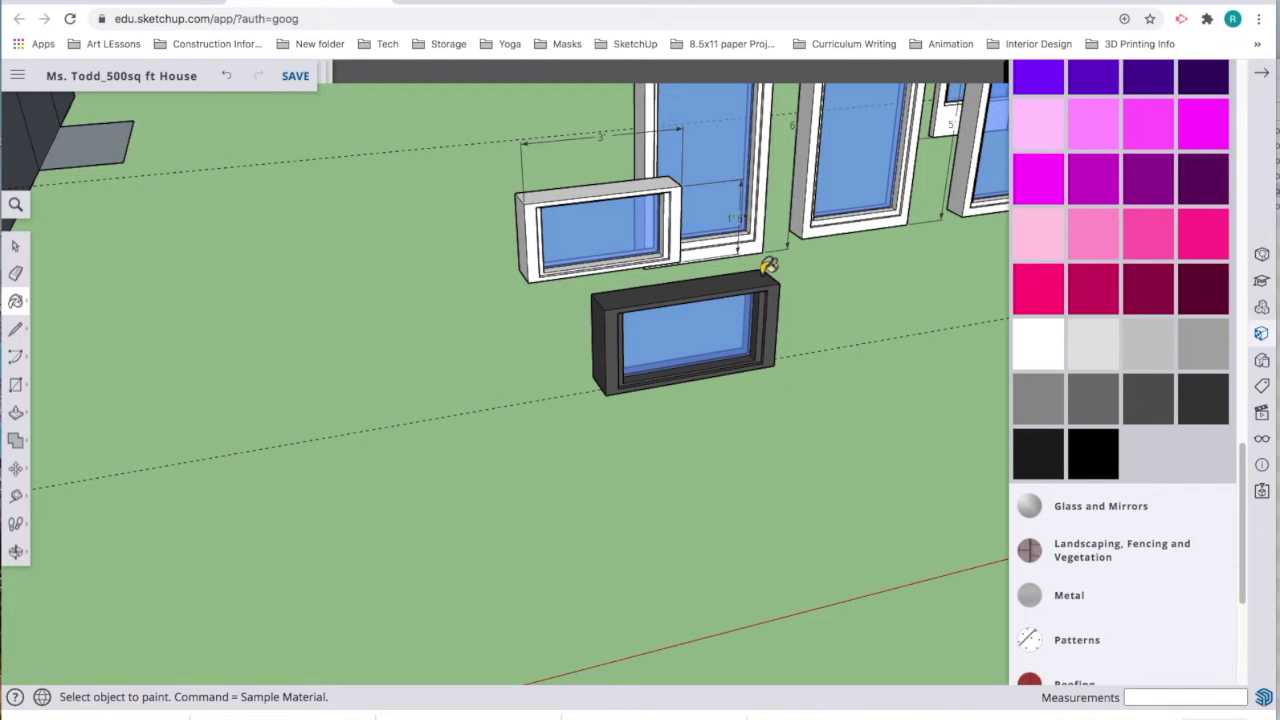
left_click(1092, 193)
scroll(1150, 222, "up", 6)
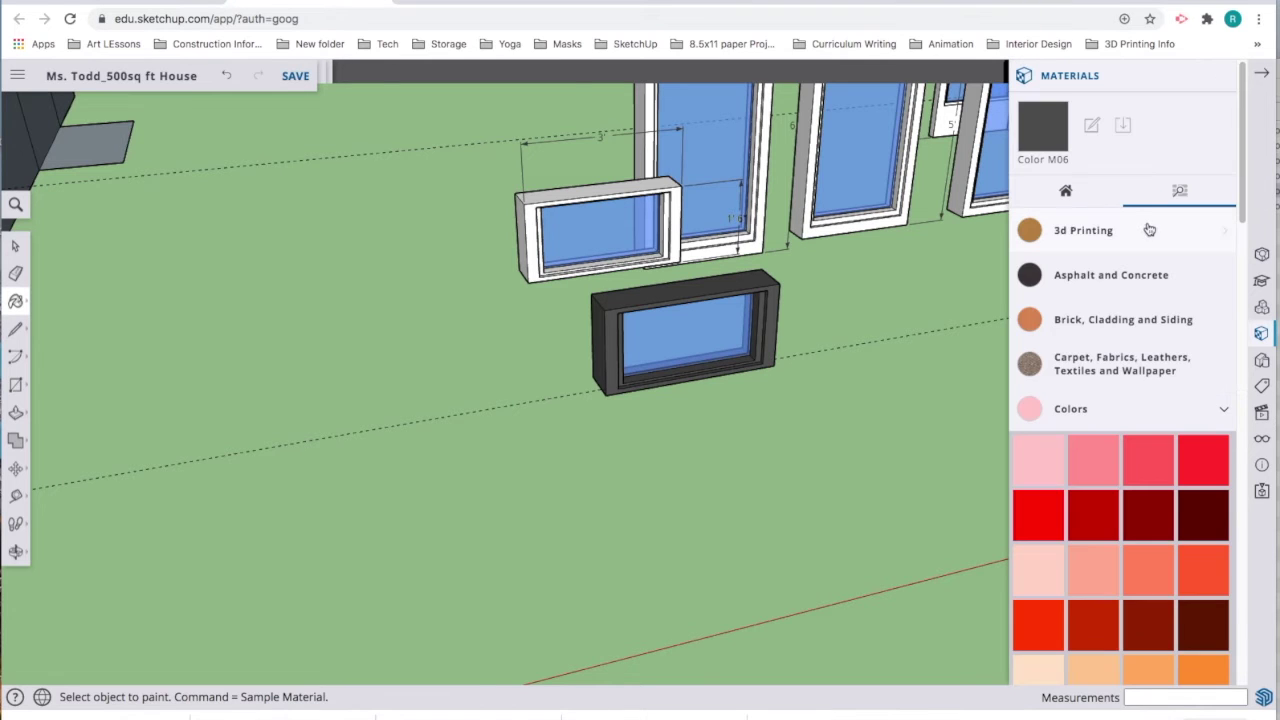
mouse_move(1221, 84)
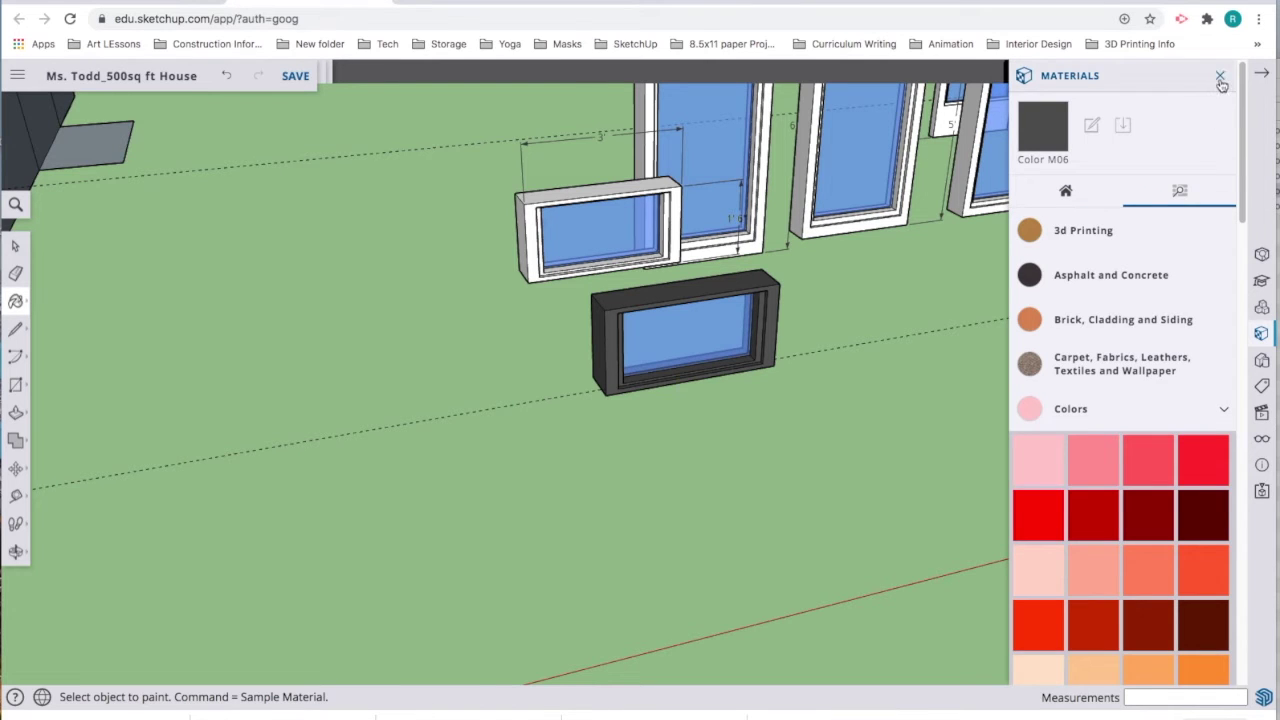
left_click(1221, 80)
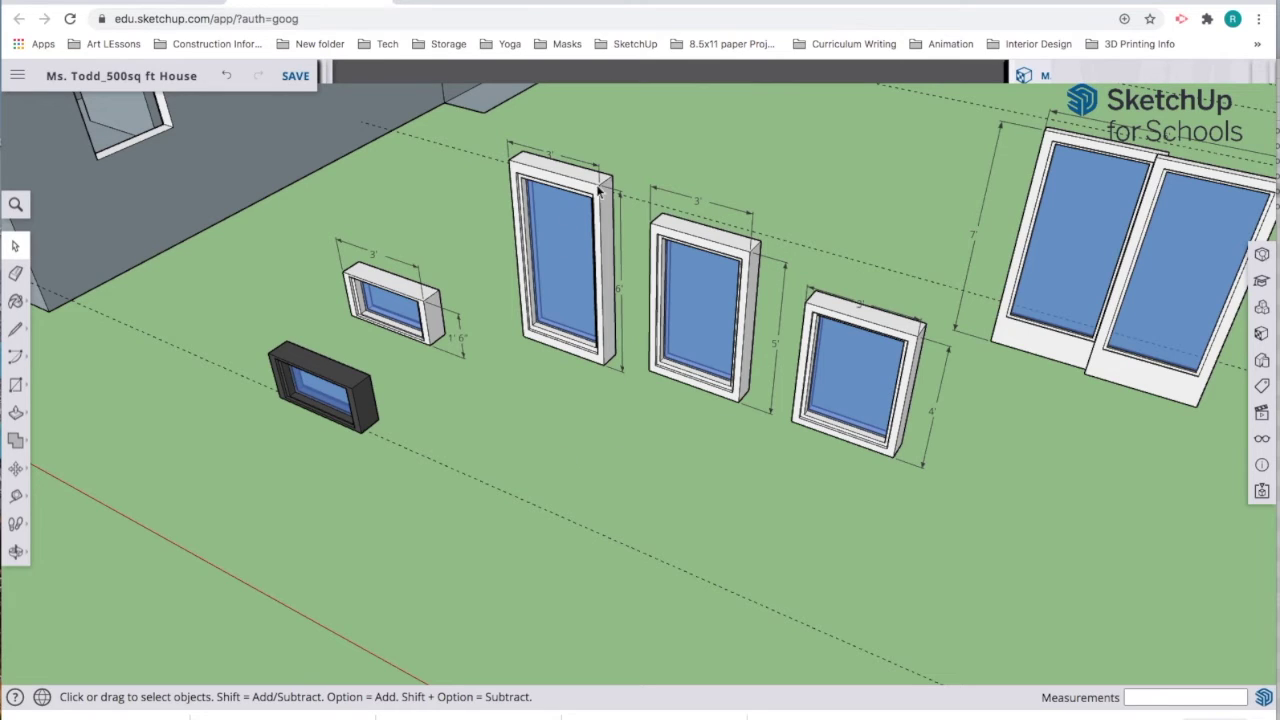
Step: Select the 4'-tall window component with the Move tool ready
left_click(16, 495)
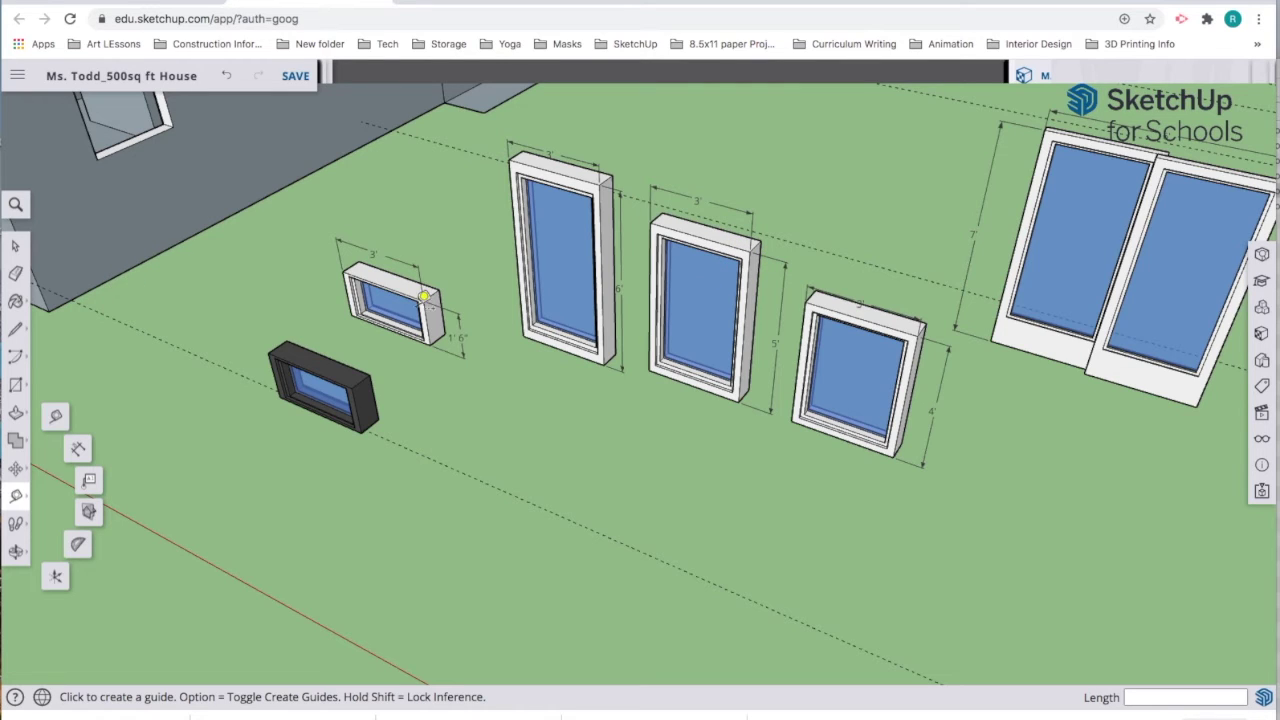
left_click(16, 247)
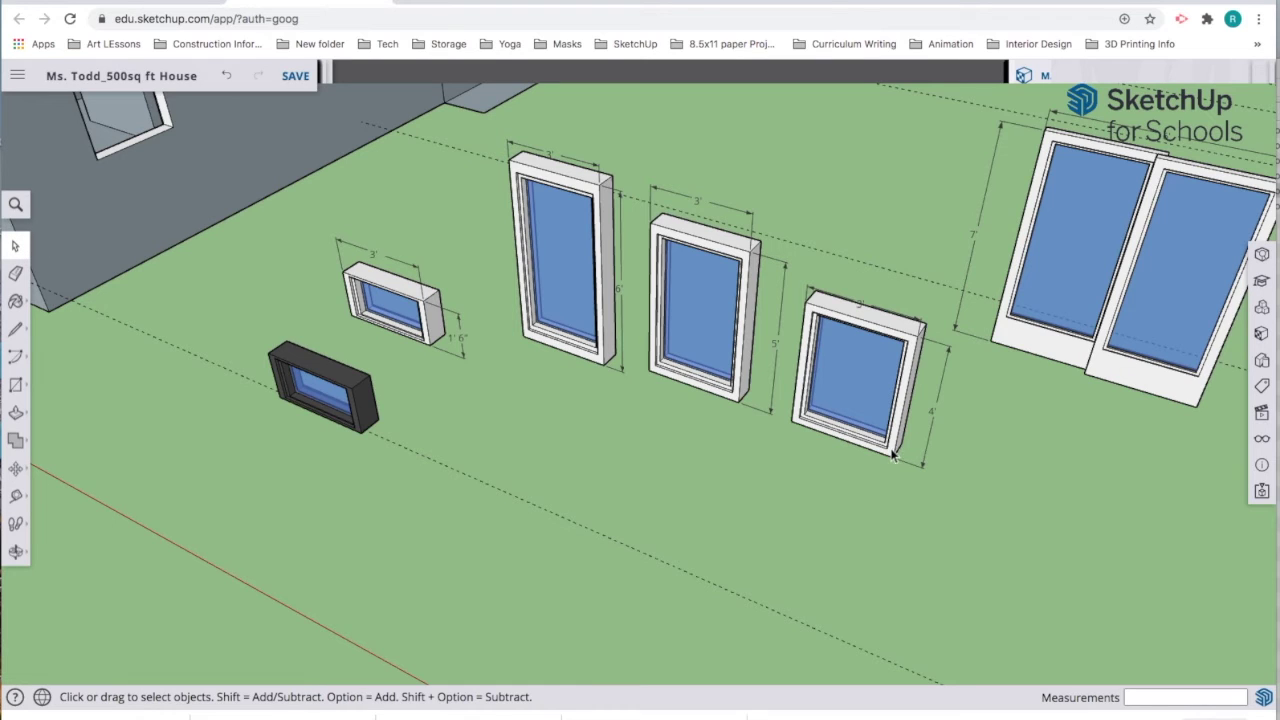
left_click(893, 453)
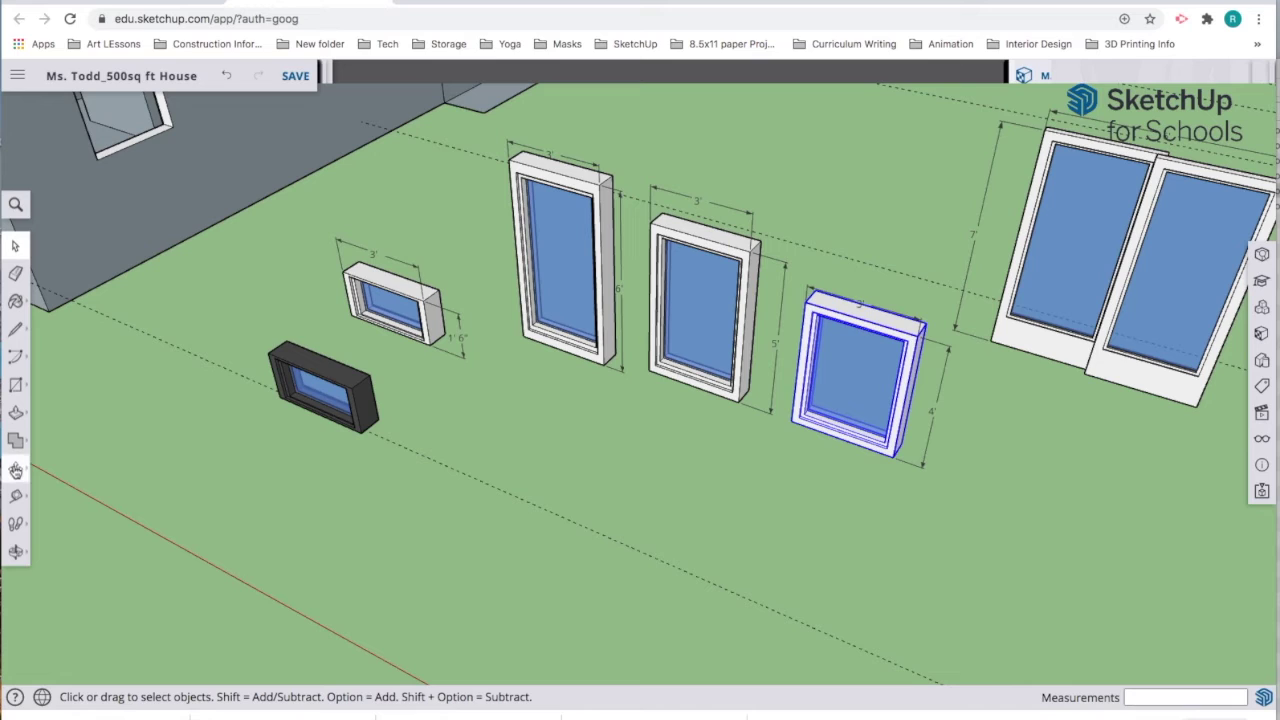
left_click(15, 472)
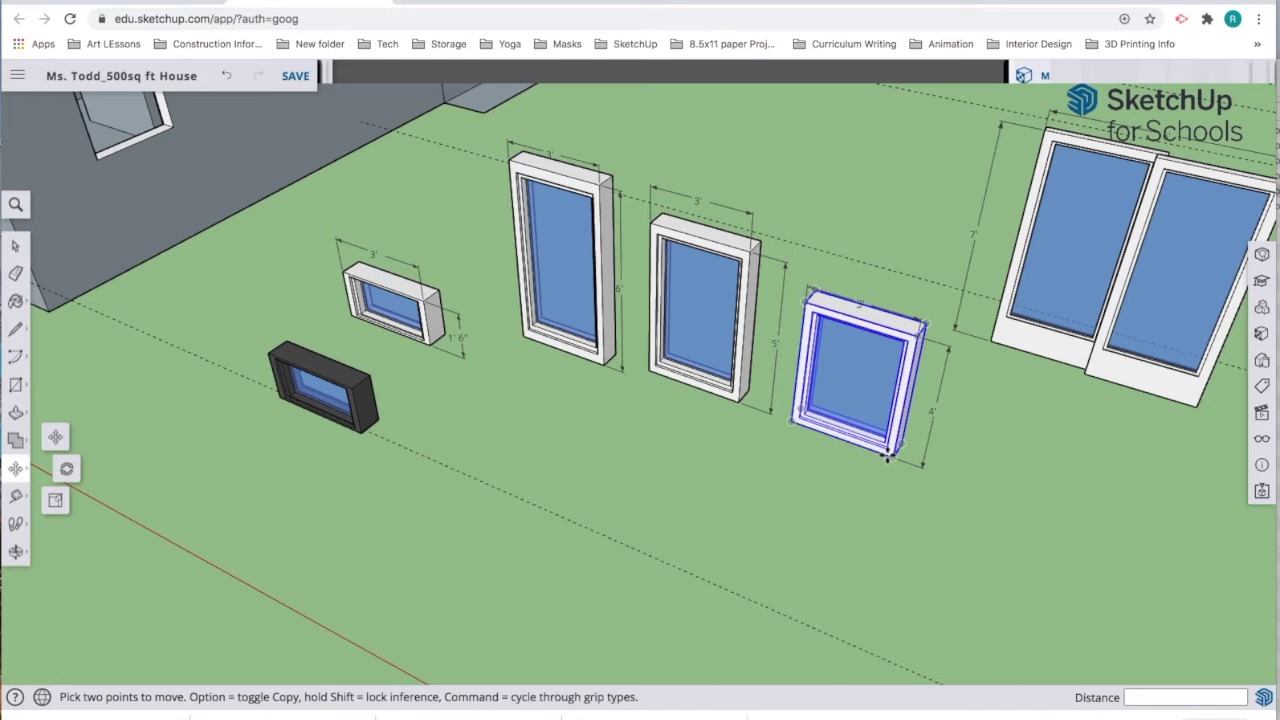
Step: Drop a copy of the 4'-tall window on the ground in front of the row
left_click(890, 456)
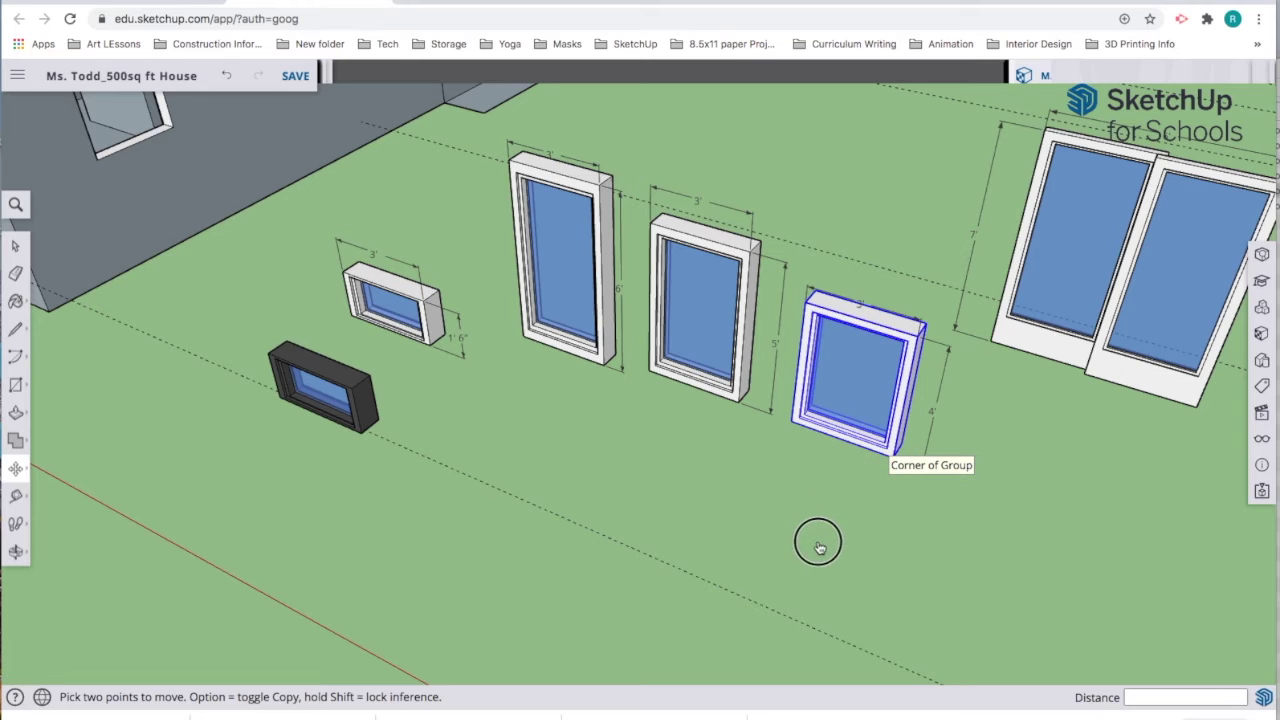
left_click(780, 608)
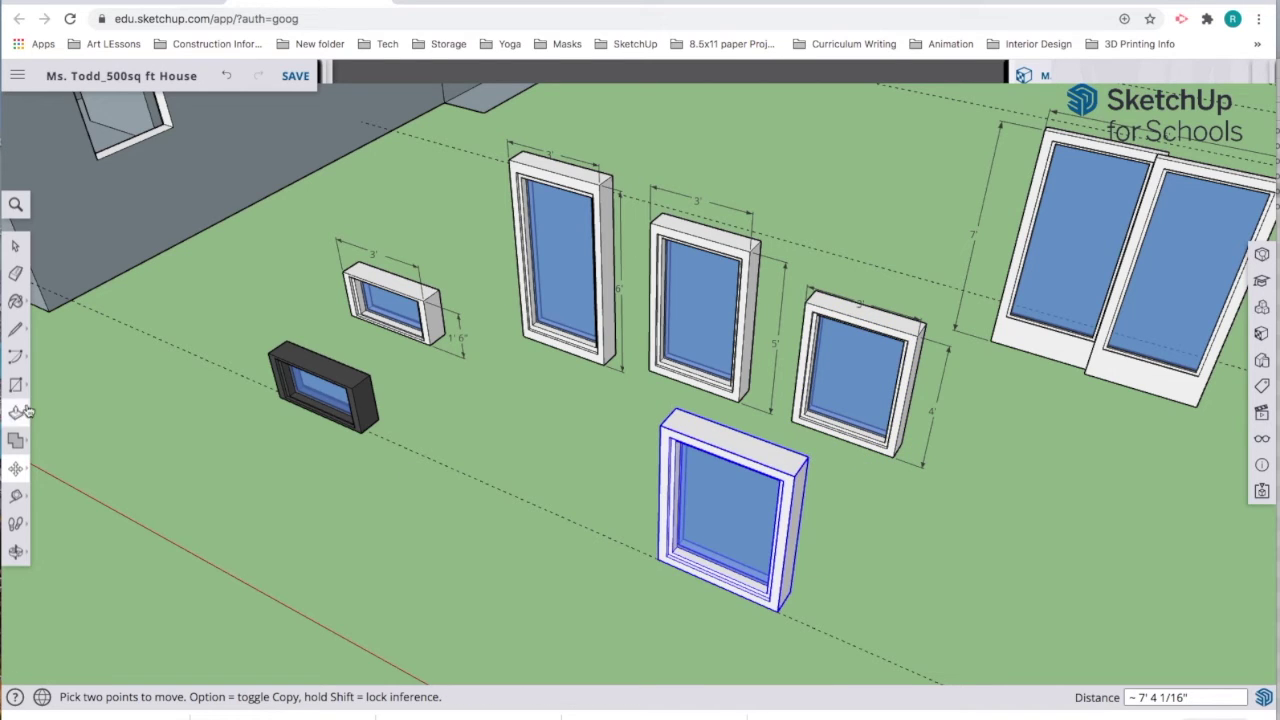
left_click(17, 503)
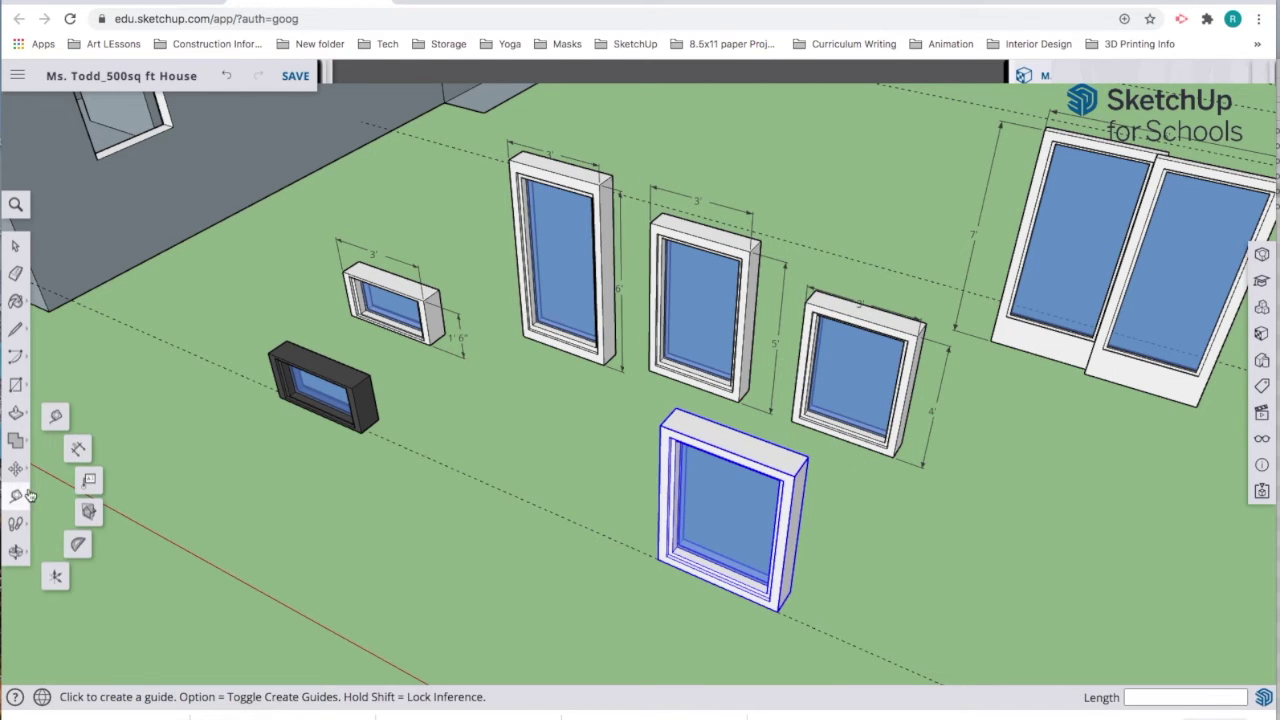
left_click(78, 448)
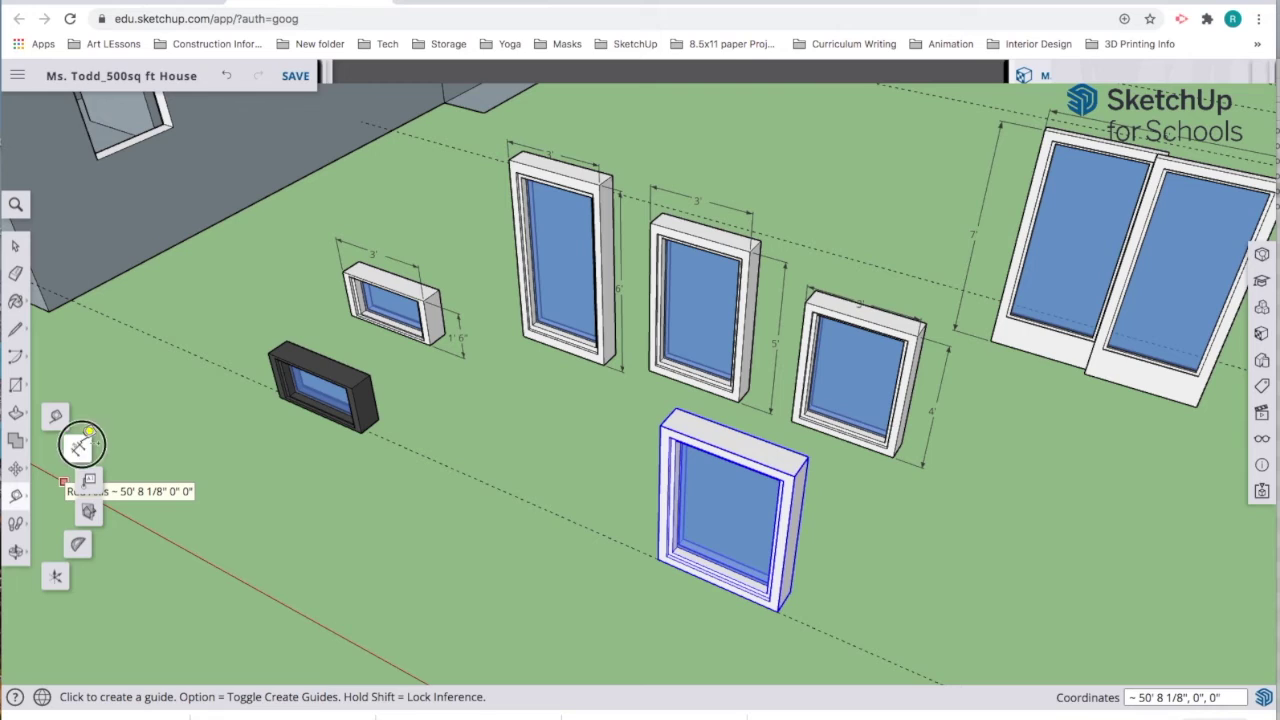
Step: Dimension the window copy with a 3' width above and a 4' height beside it
left_click(676, 408)
left_click(808, 458)
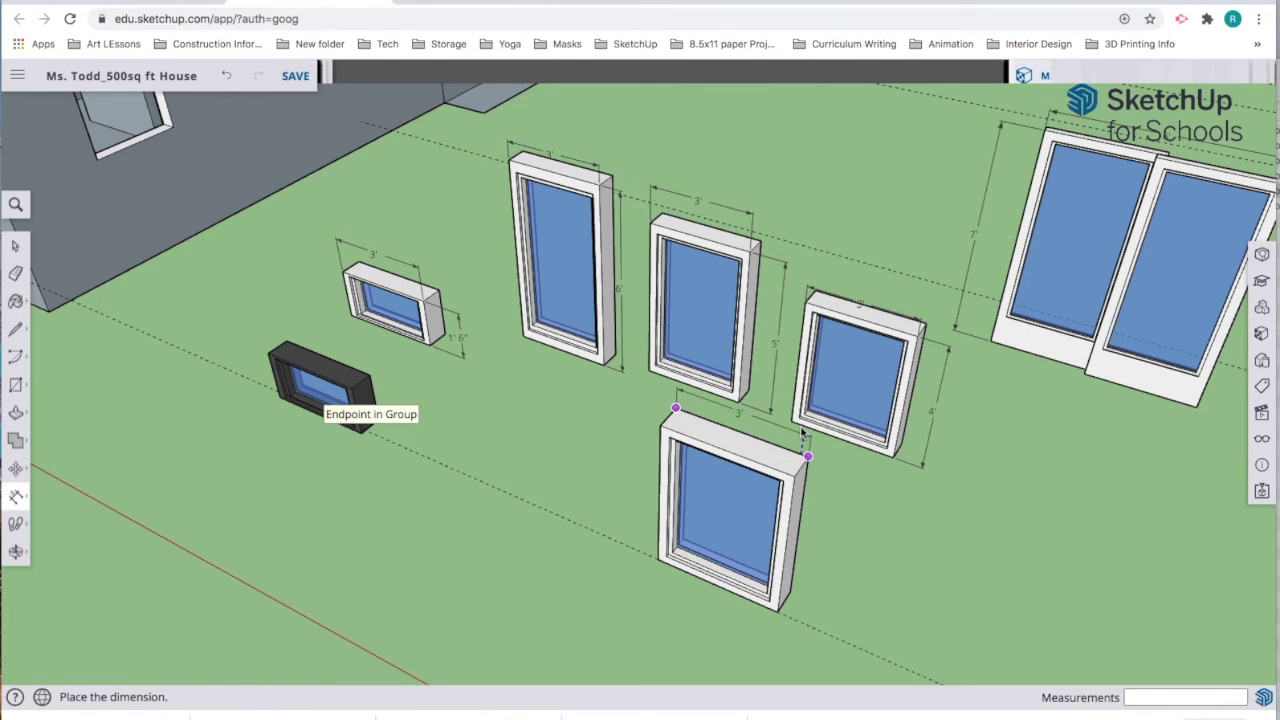
left_click(800, 437)
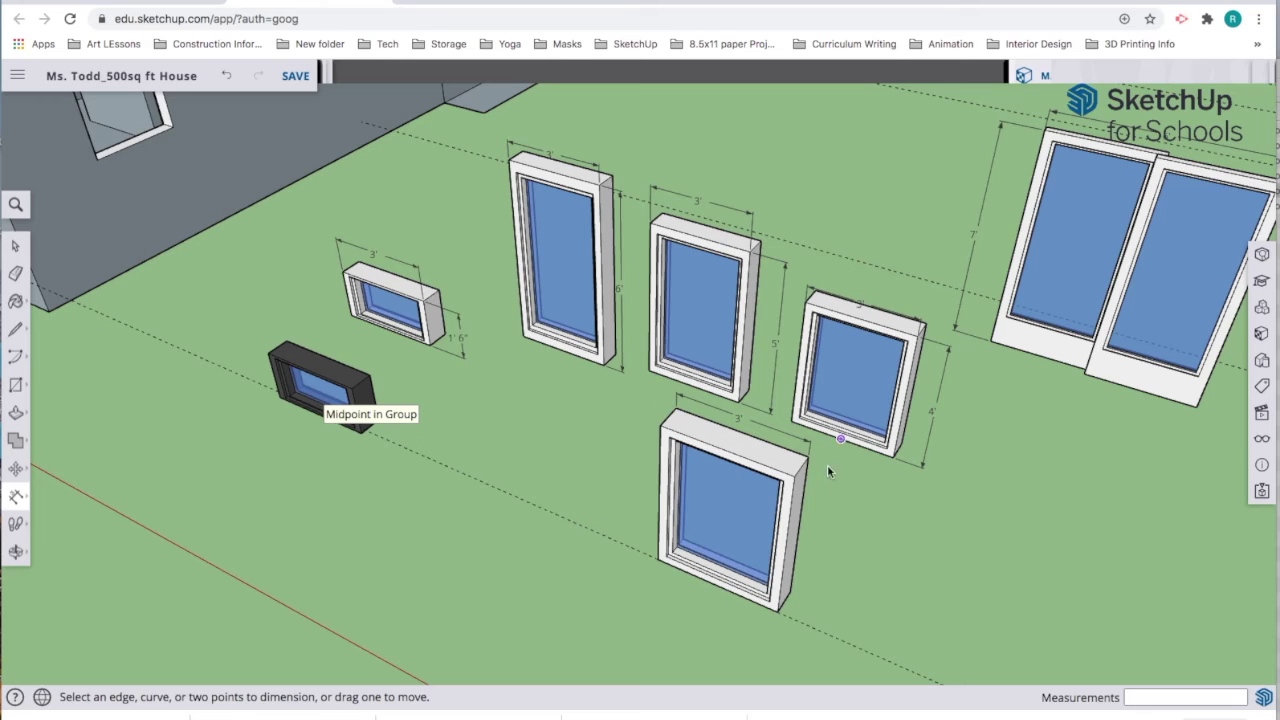
left_click(808, 457)
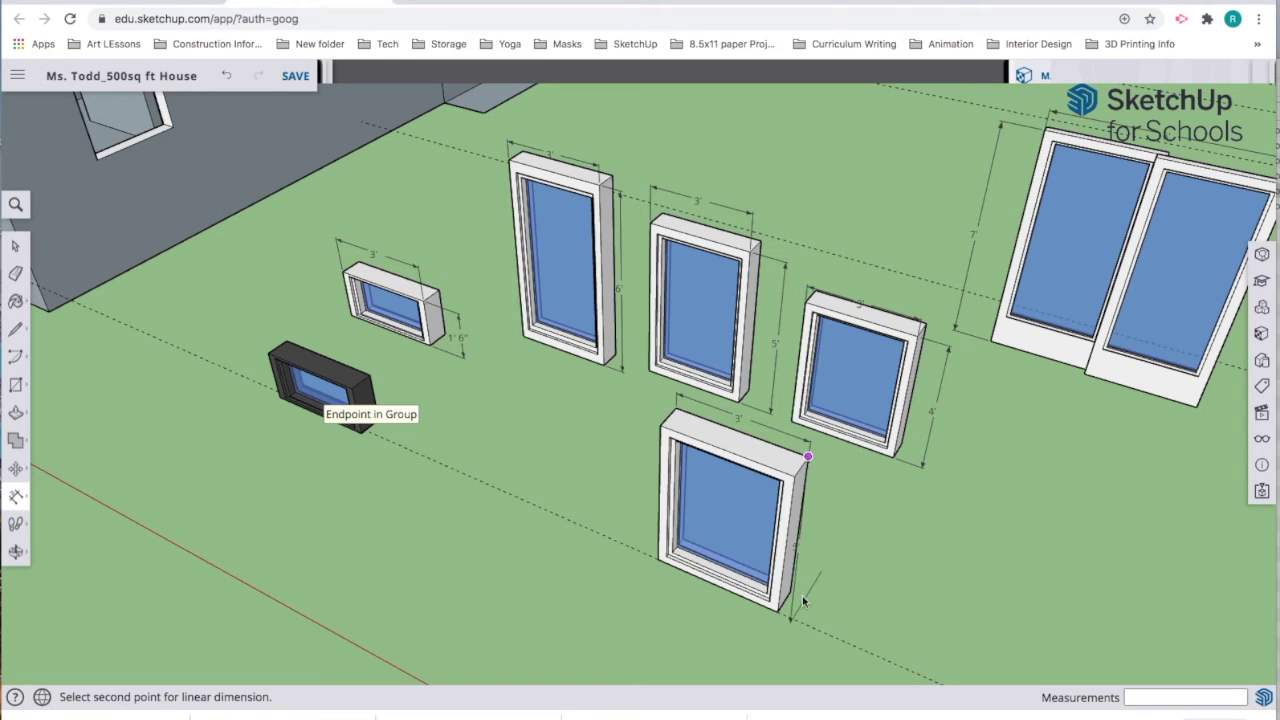
left_click(790, 592)
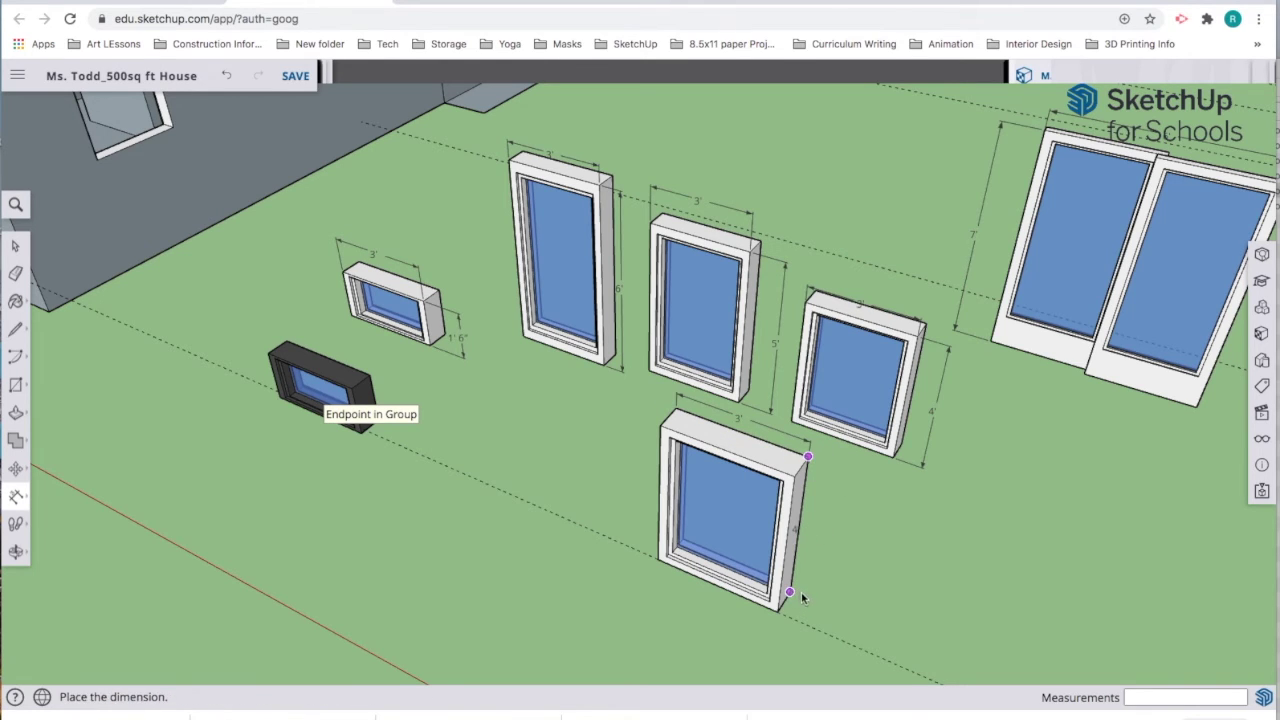
left_click(858, 622)
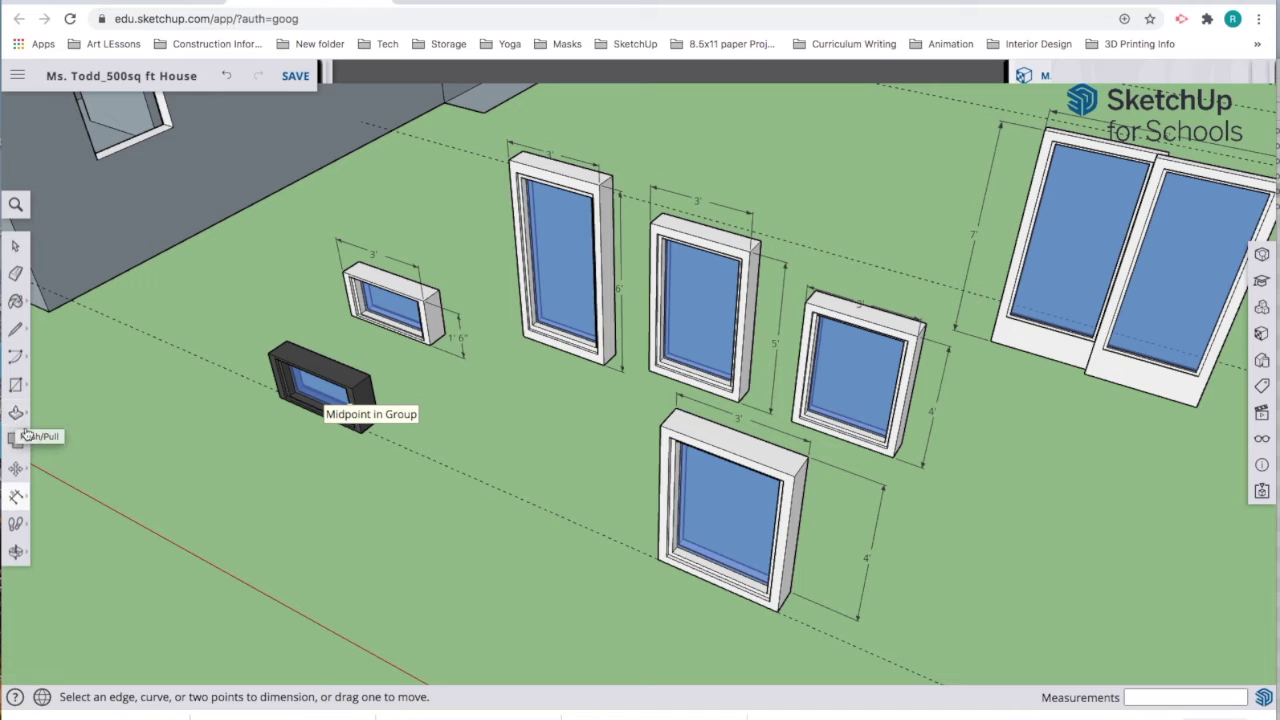
left_click(15, 468)
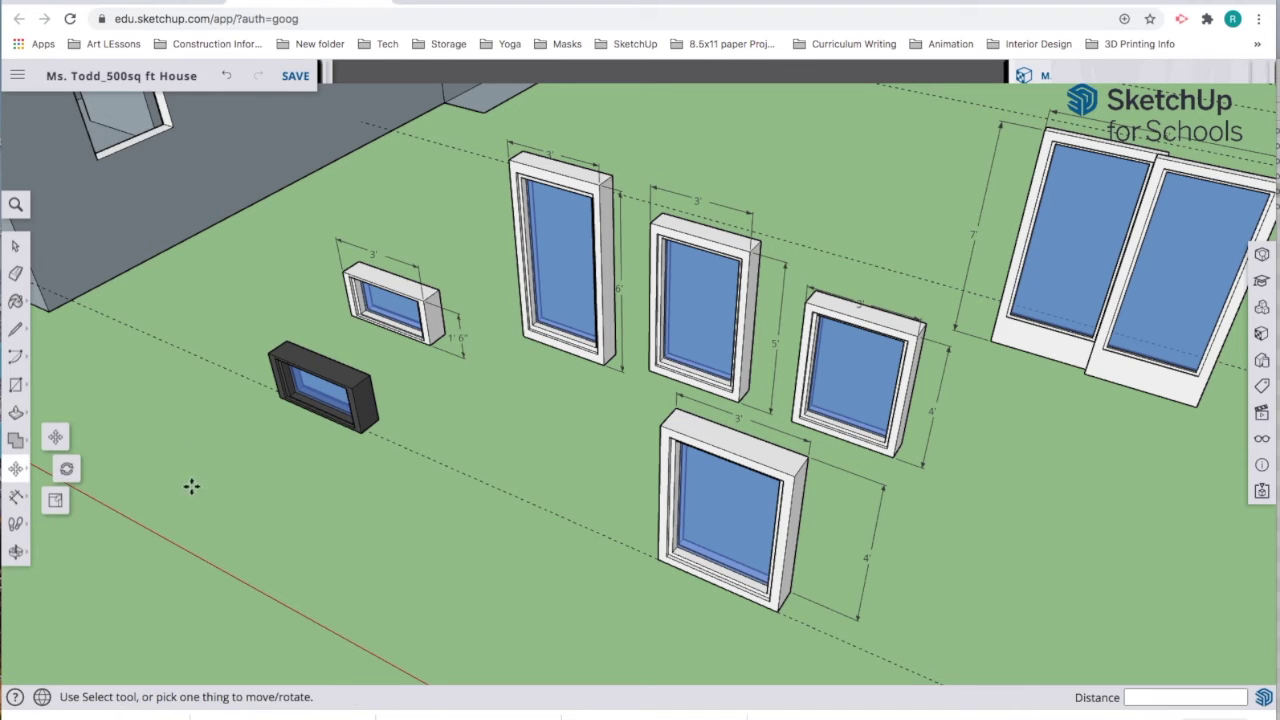
Step: Scale the copied window's height, entering 0.5 then adjusting, until it measures 3' by 3'
left_click(56, 505)
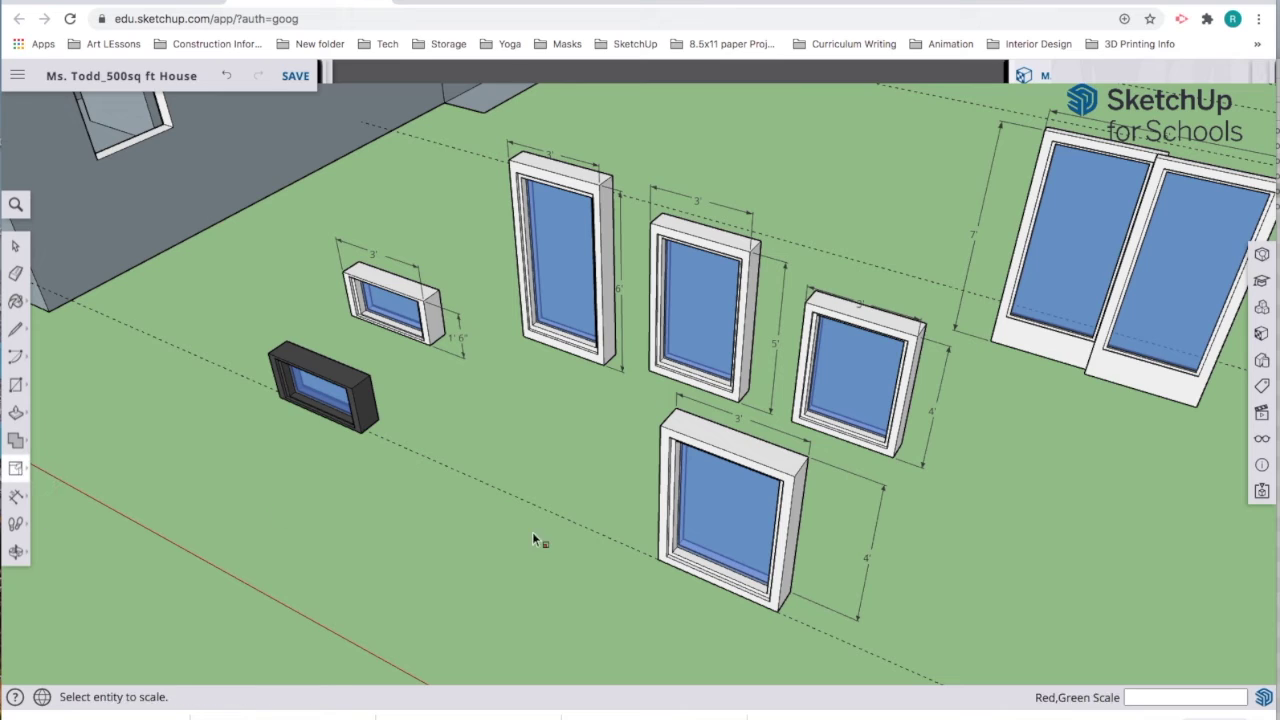
left_click(735, 451)
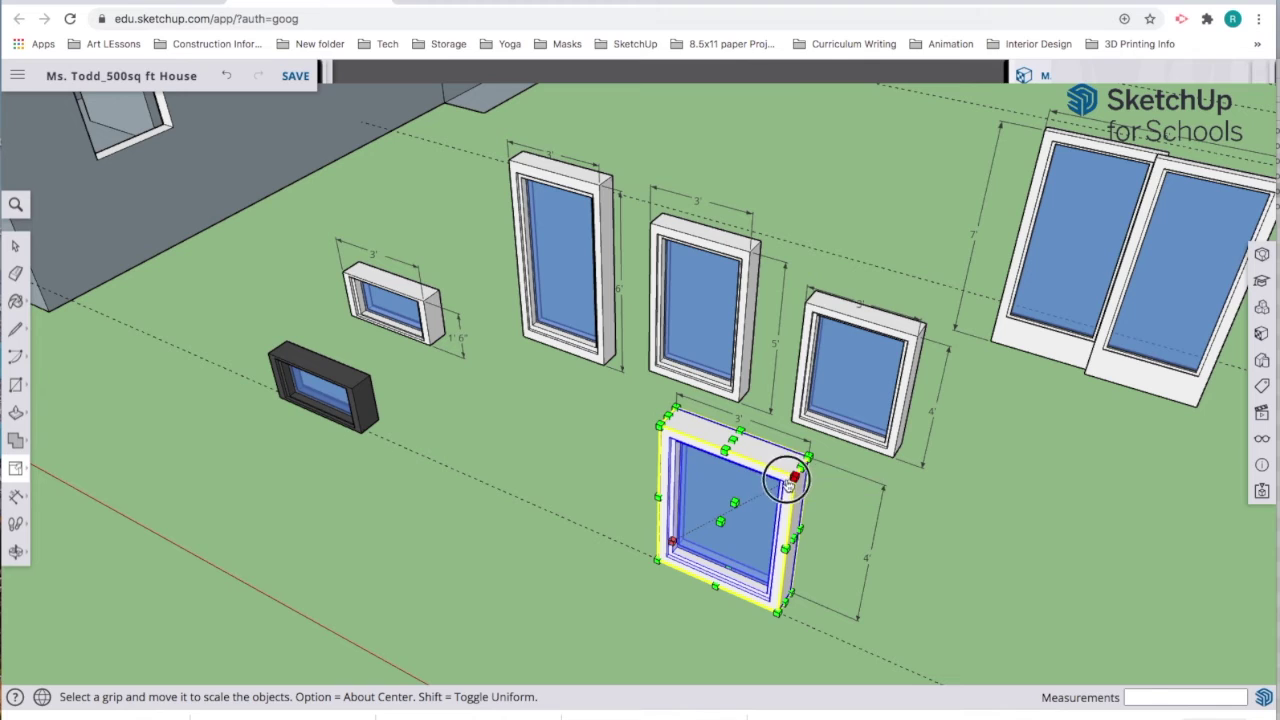
mouse_move(793, 476)
left_mouse_down()
mouse_move(708, 505)
mouse_move(837, 466)
mouse_move(808, 477)
left_mouse_up()
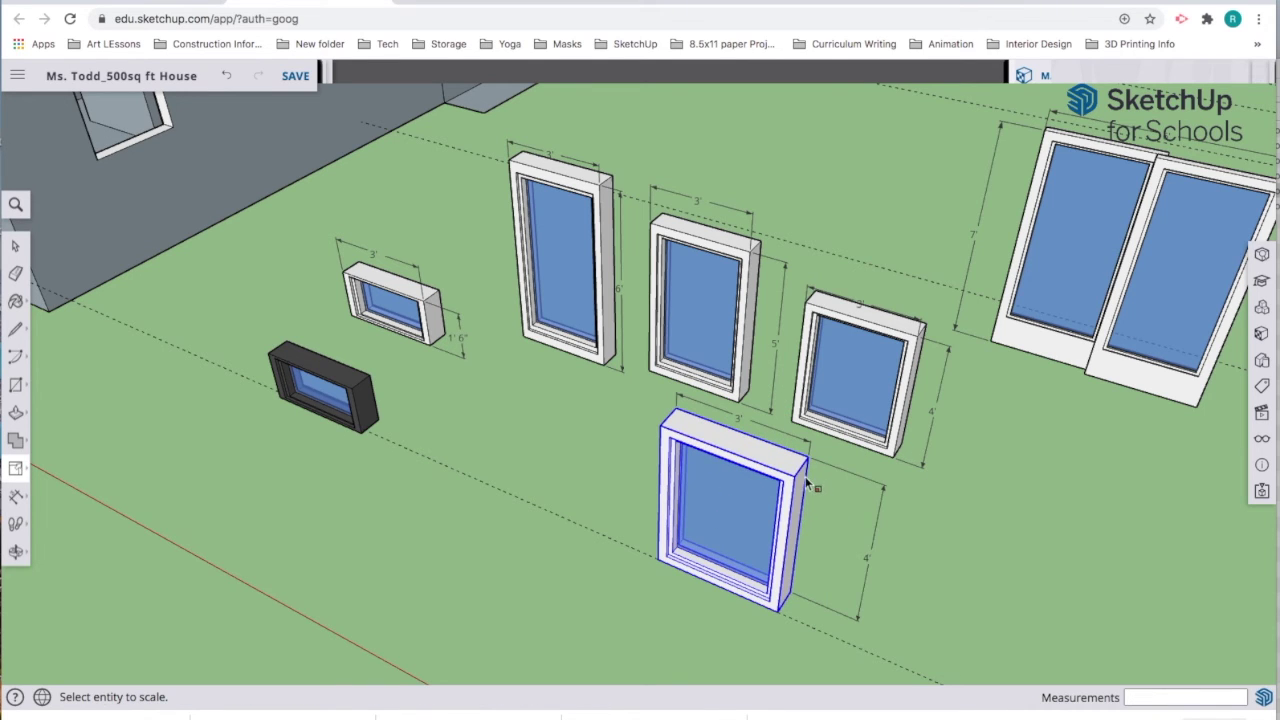
left_click(729, 443)
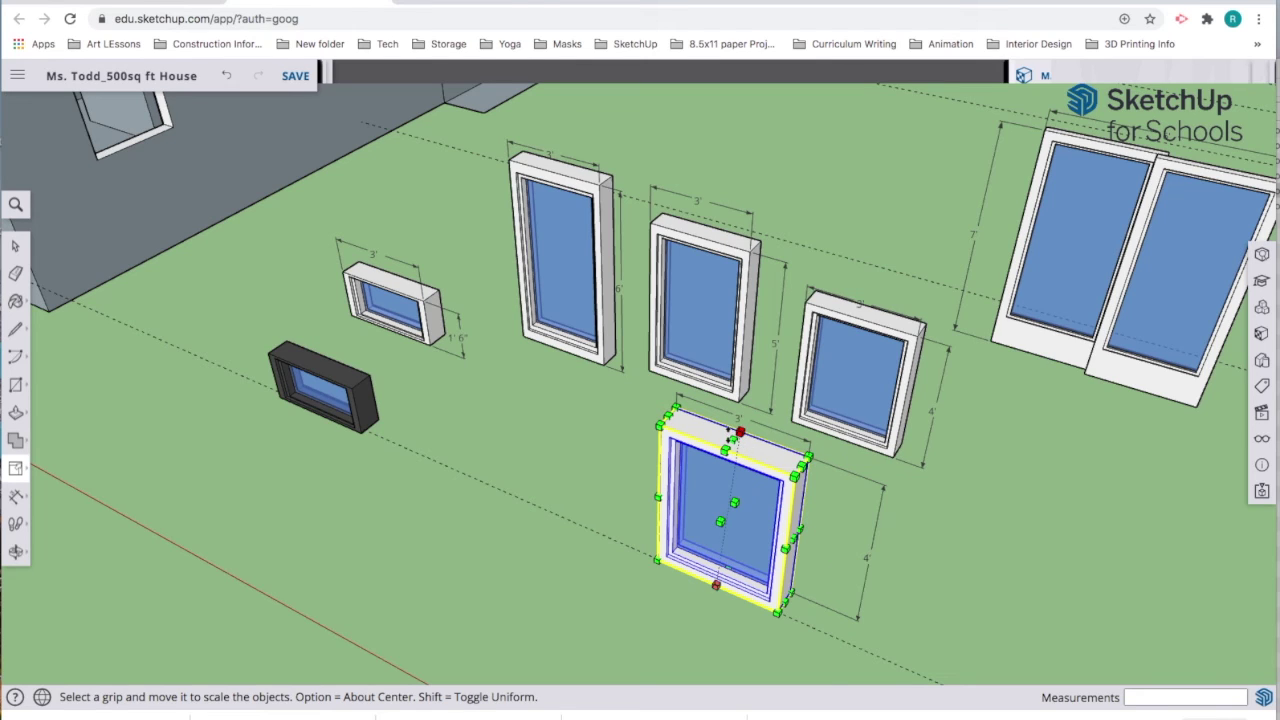
left_click(732, 440)
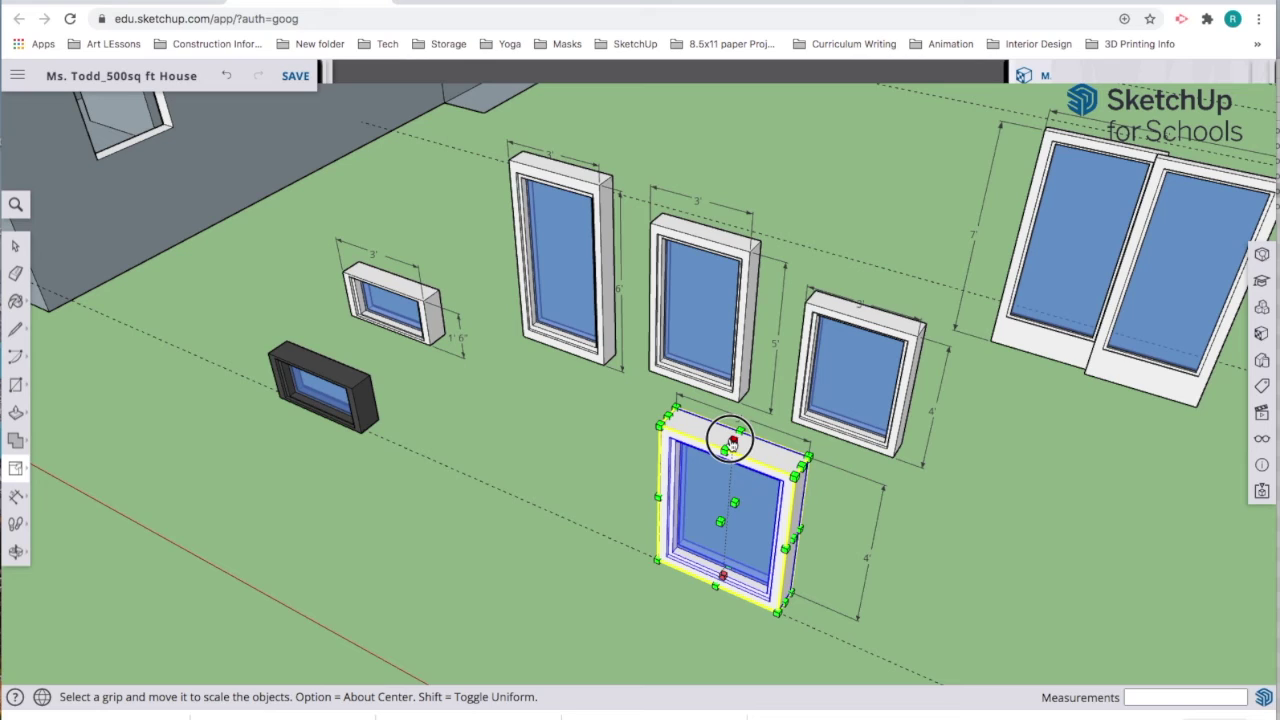
left_click_drag(732, 440, 726, 499)
type("0.5")
key("Return")
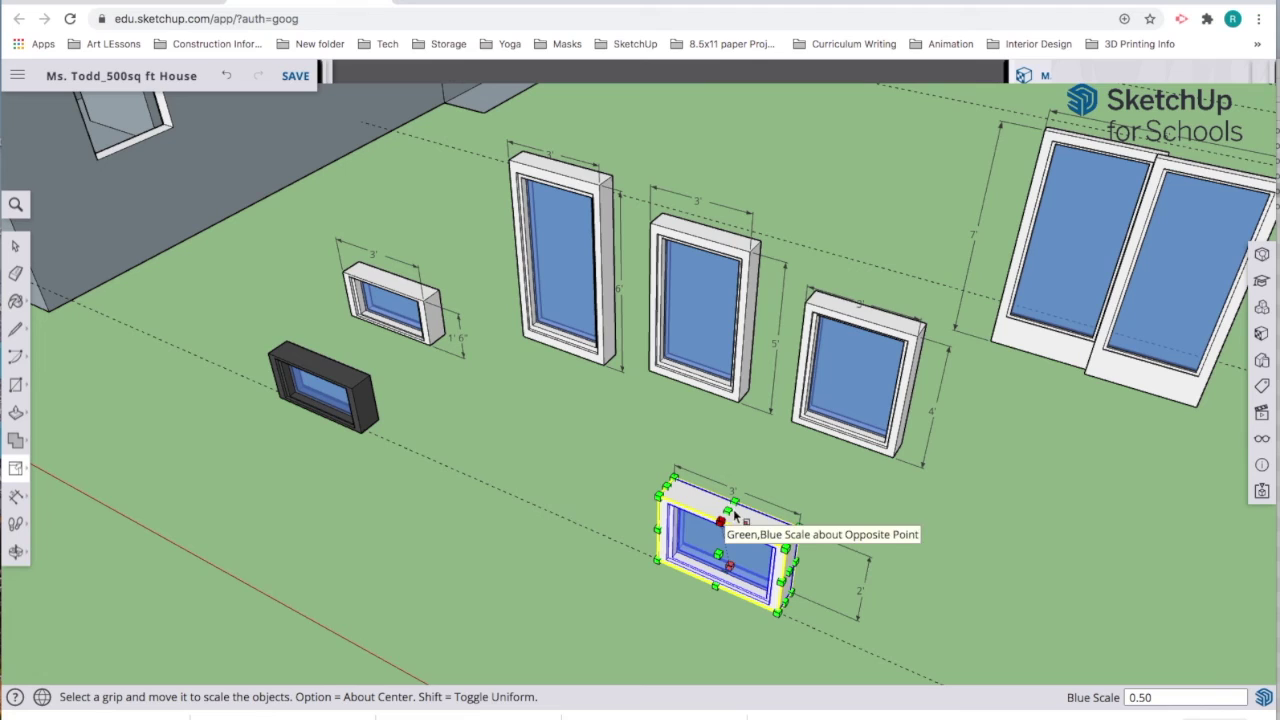
left_click_drag(727, 512, 741, 484)
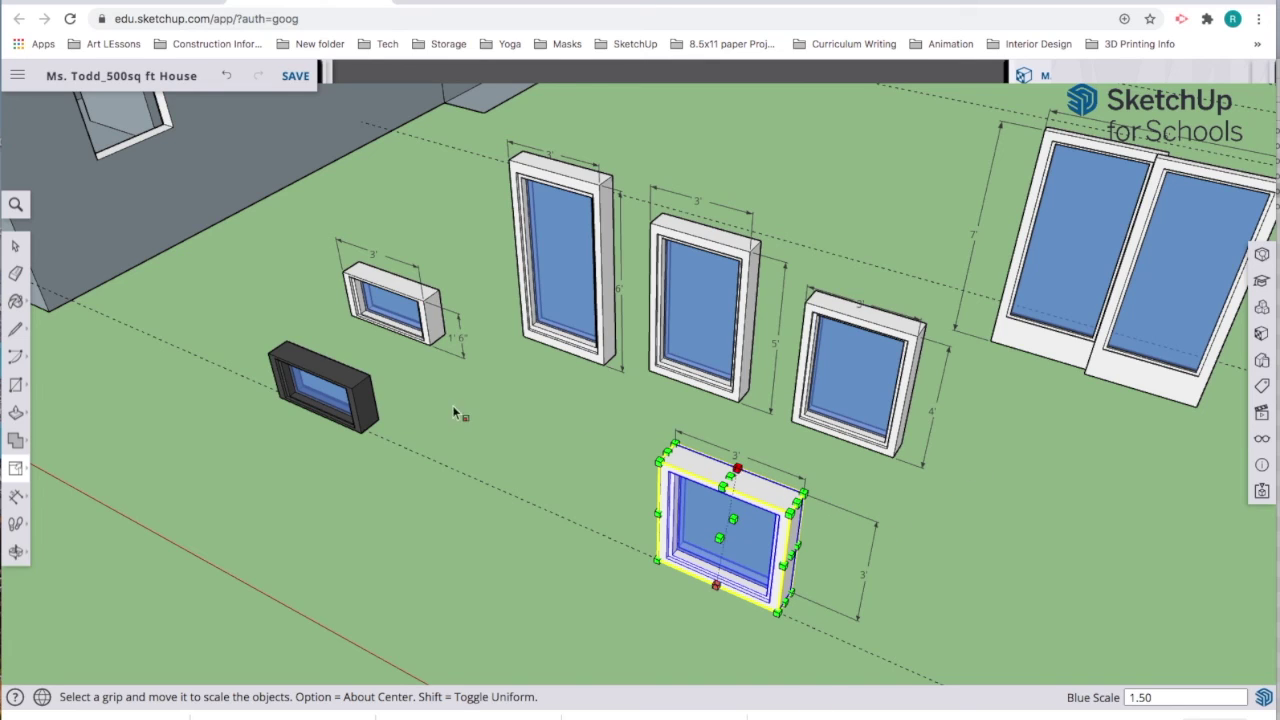
left_click(16, 250)
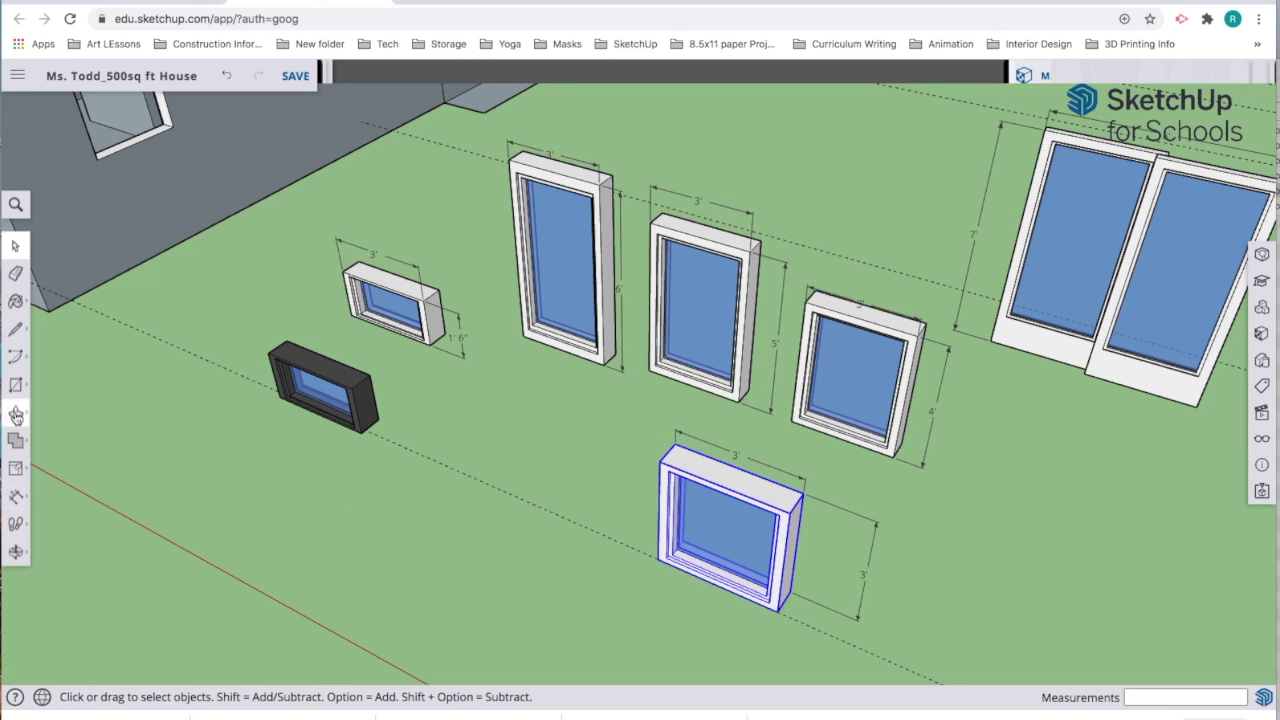
Step: Copy the 3'×3' window to a spot just to its left
left_click(16, 468)
left_click(55, 436)
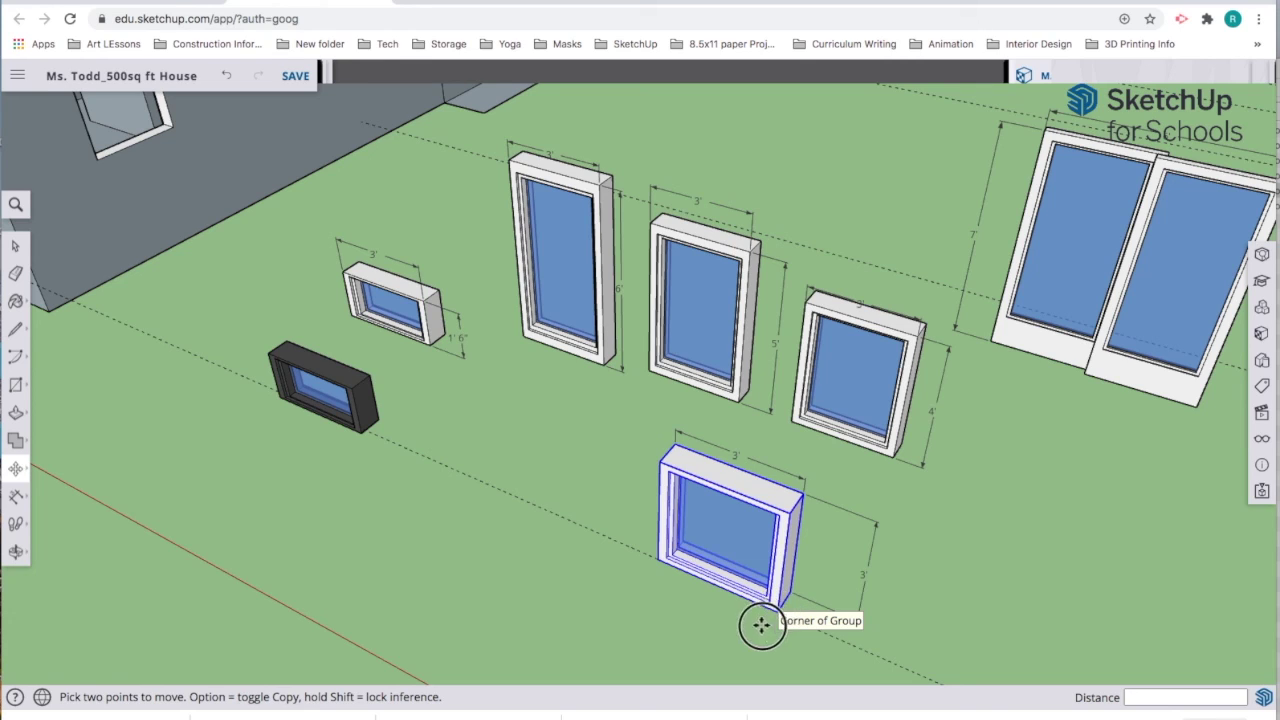
left_click(650, 555)
key("alt")
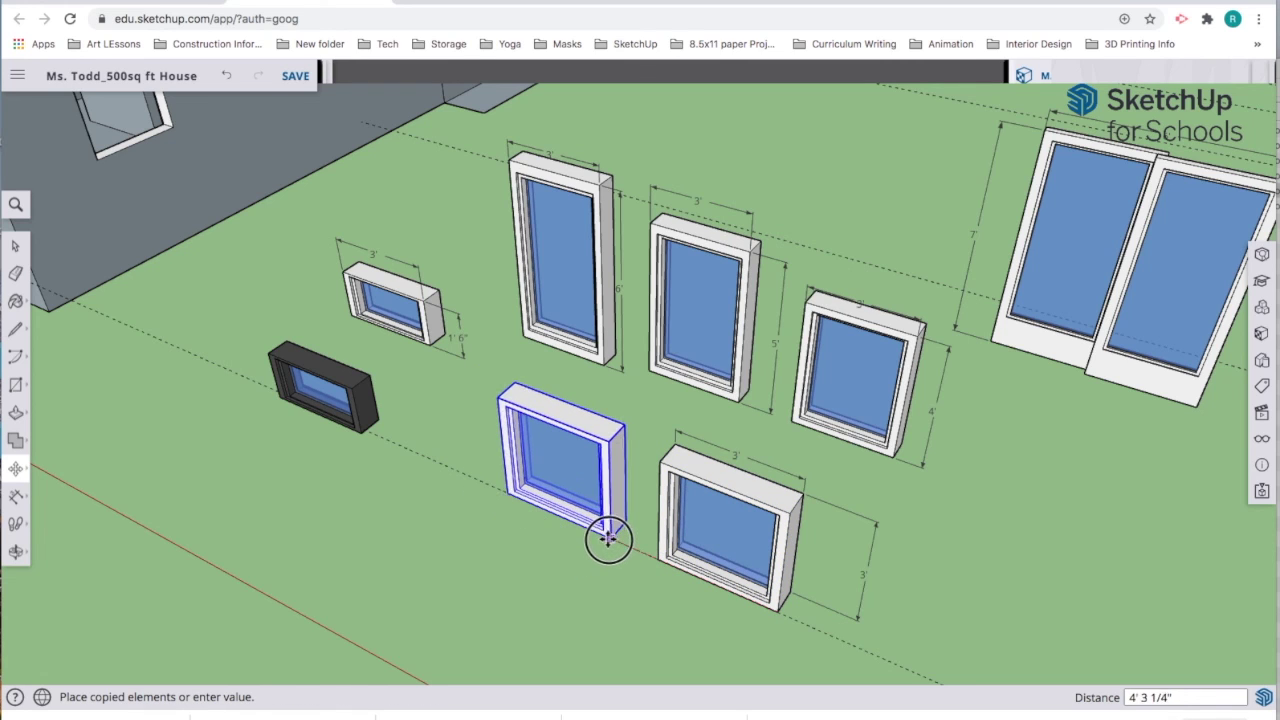
left_click(610, 537)
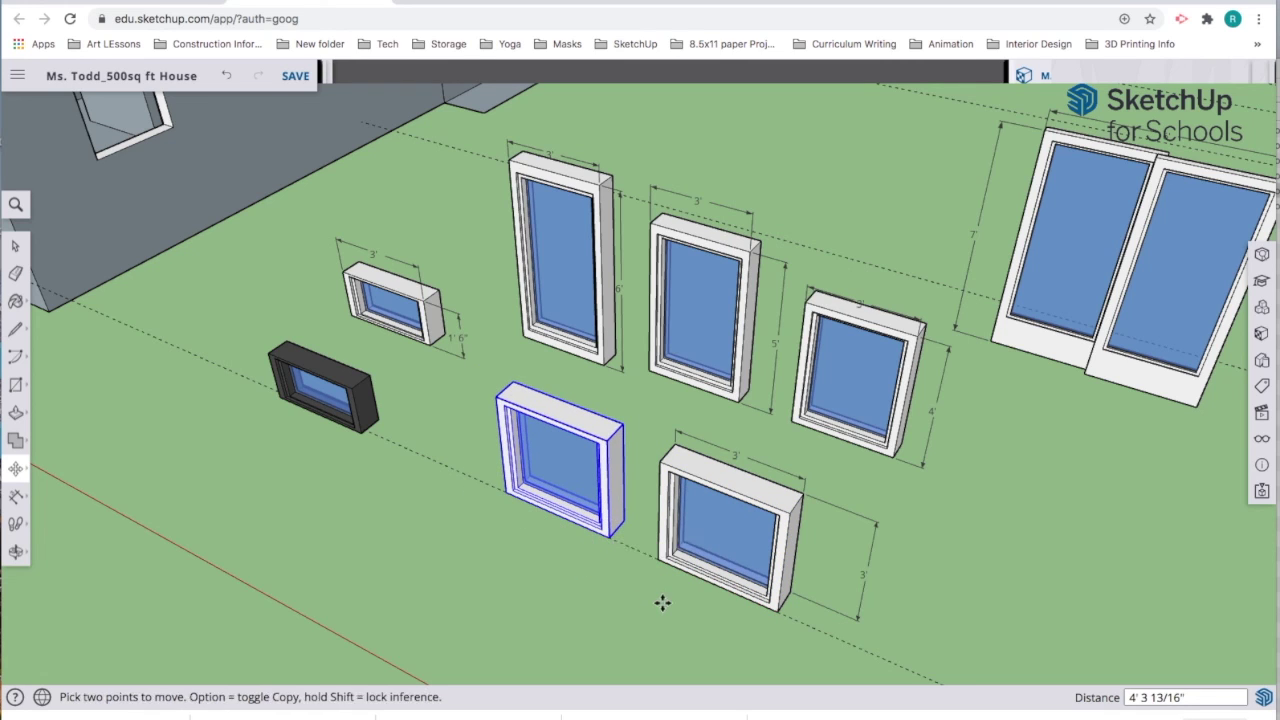